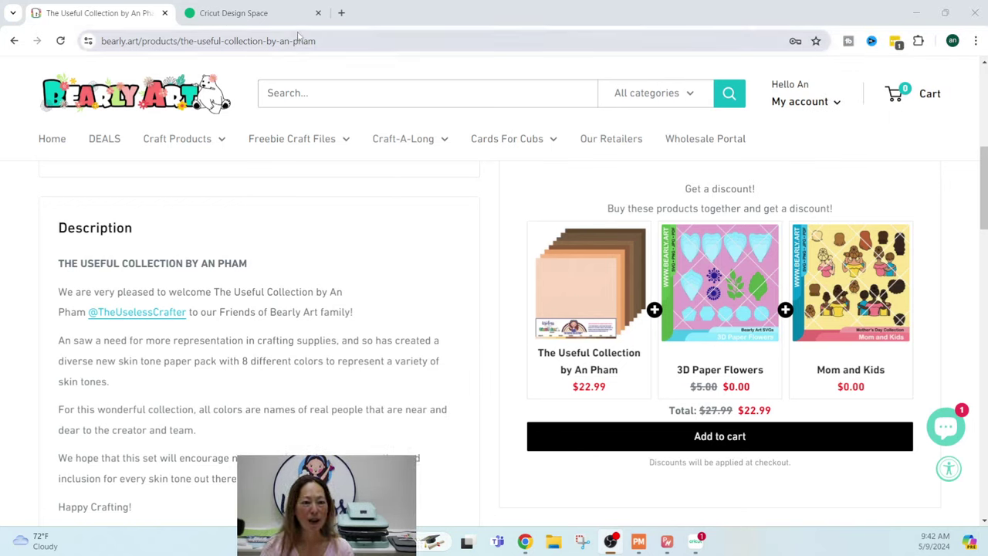
- Revisit the Bearly Art home page and The Useful Collection's bundle, priced $22.99 instead of $27.99
{"action": "left_click", "coordinate": [182, 106]}
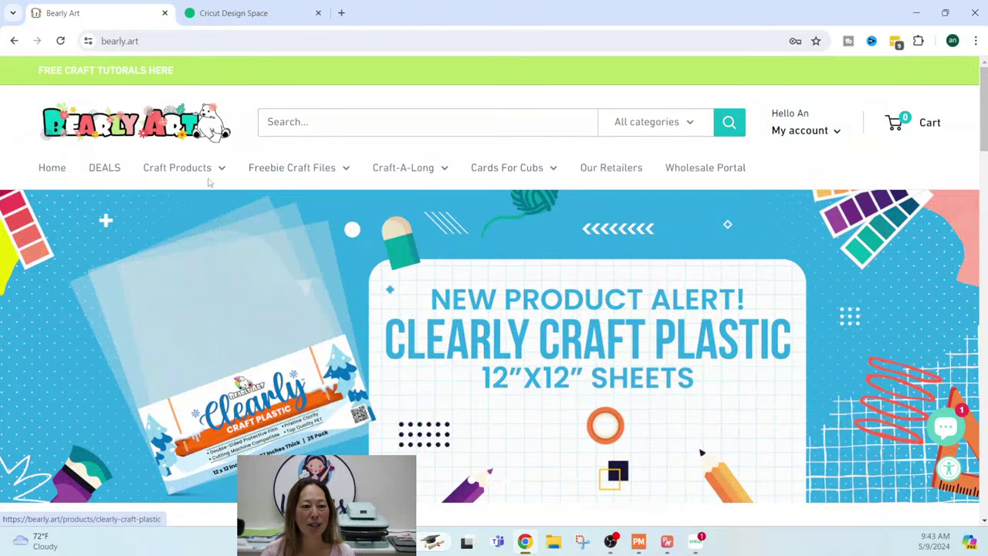
{"action": "left_click", "coordinate": [110, 140]}
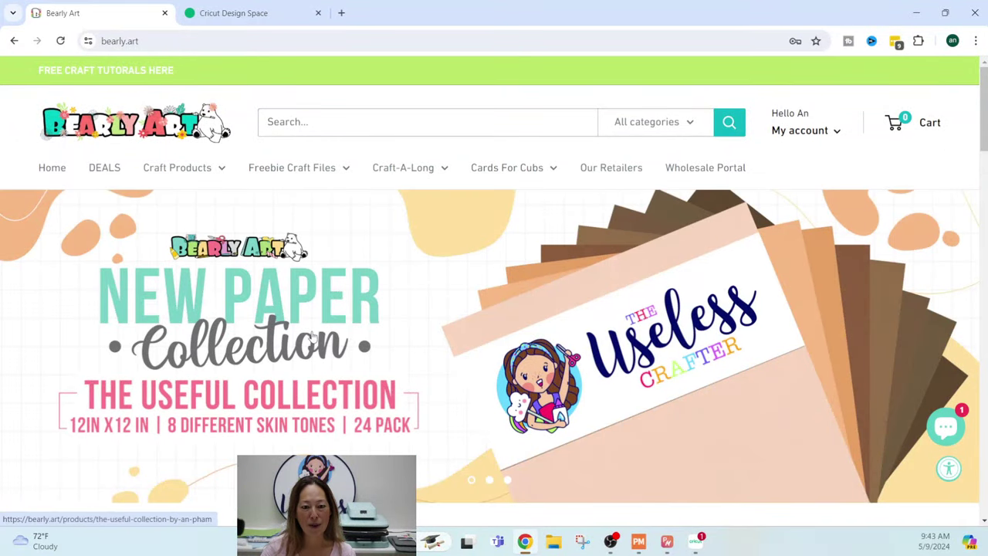
{"action": "left_click", "coordinate": [313, 337]}
{"action": "scroll", "coordinate": [313, 338], "scroll_direction": "down", "scroll_amount": 3}
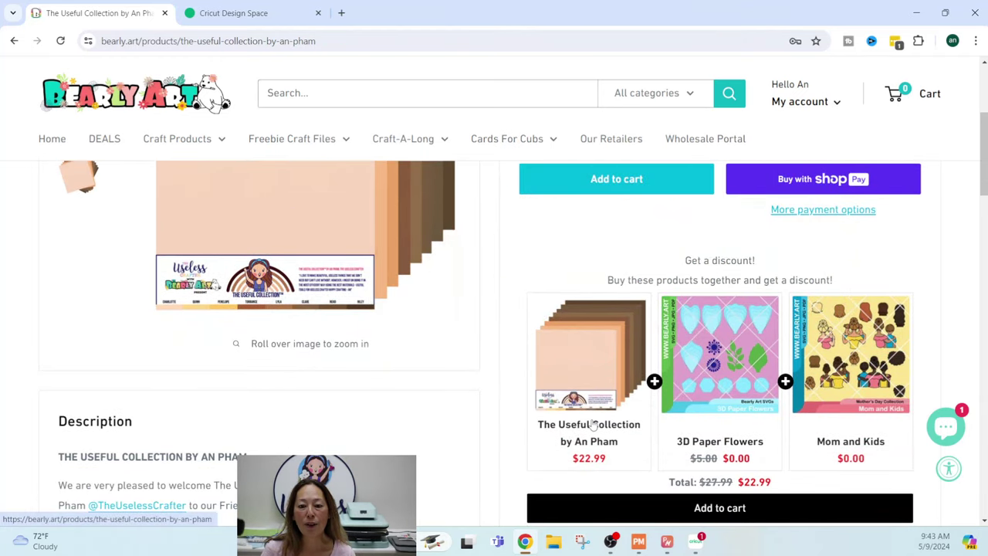
{"action": "scroll", "coordinate": [593, 425], "scroll_direction": "down", "scroll_amount": 1}
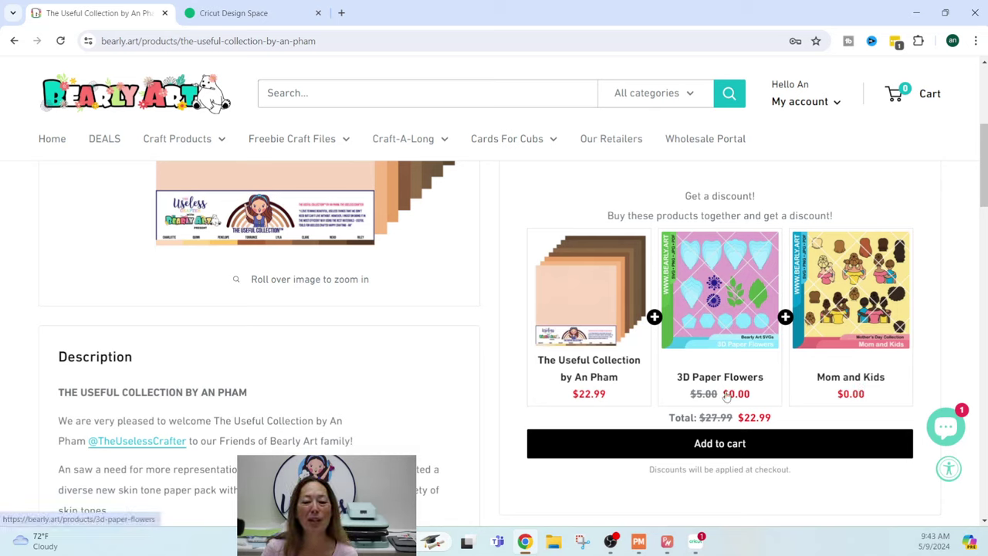
- Add the 3D Paper Flowers upload and the blonde mom-holding-baby upload to the canvas
{"action": "left_click", "coordinate": [695, 540]}
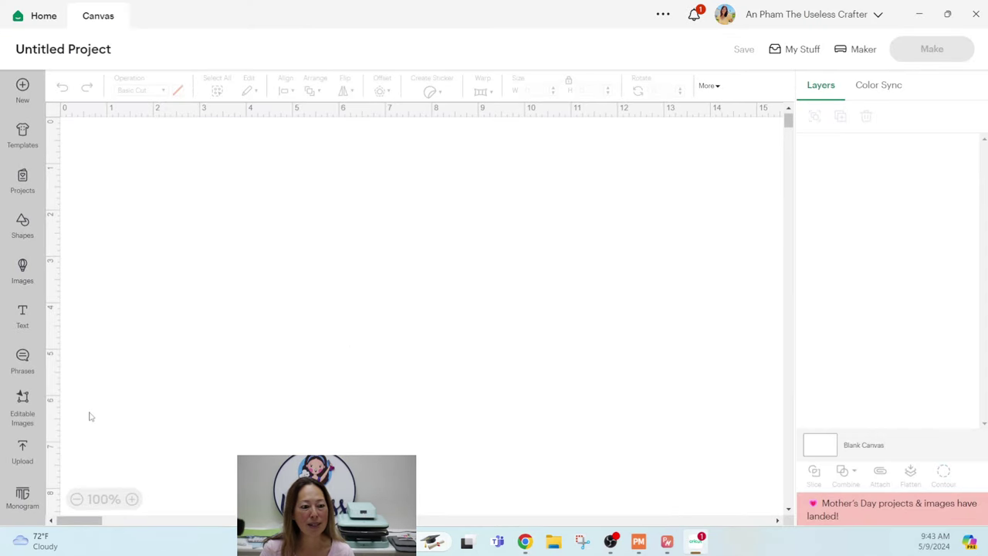
{"action": "left_click", "coordinate": [22, 451]}
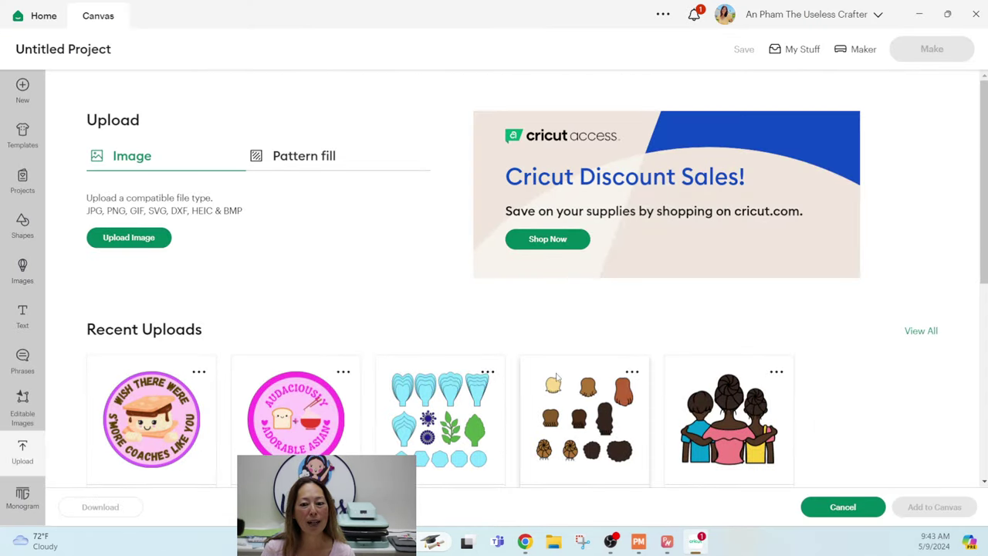
{"action": "scroll", "coordinate": [617, 328], "scroll_direction": "down", "scroll_amount": 2}
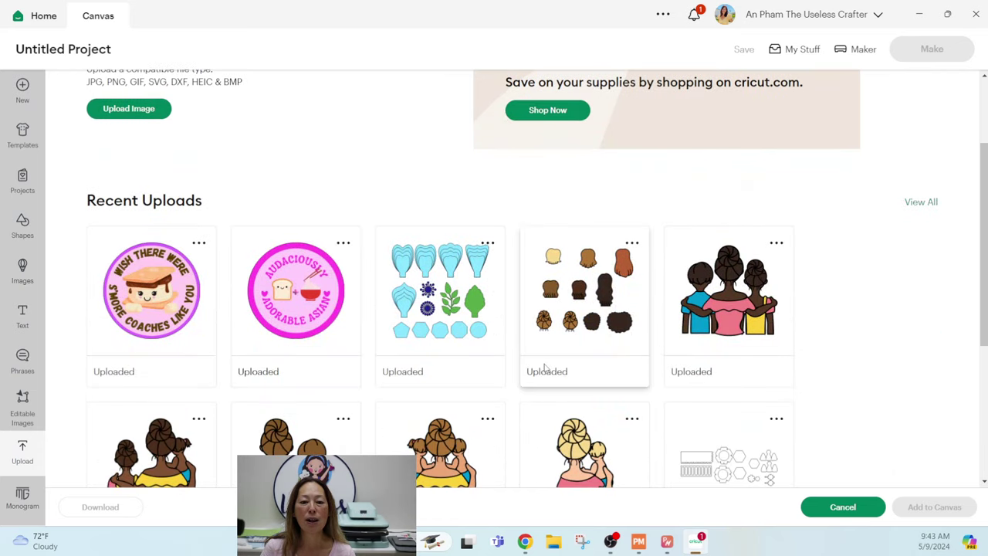
{"action": "scroll", "coordinate": [544, 370], "scroll_direction": "down", "scroll_amount": 1}
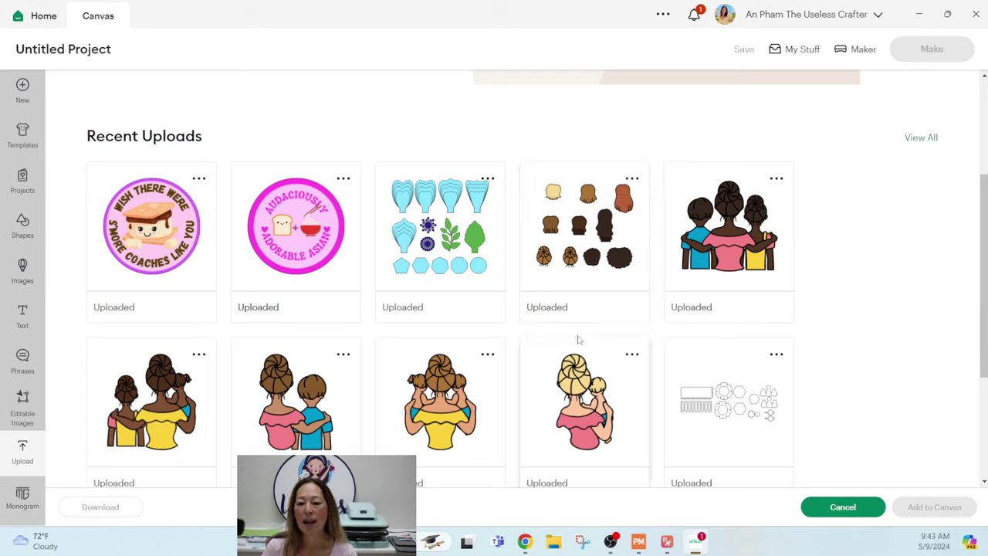
{"action": "scroll", "coordinate": [575, 339], "scroll_direction": "down", "scroll_amount": 1}
{"action": "scroll", "coordinate": [575, 340], "scroll_direction": "down", "scroll_amount": 2}
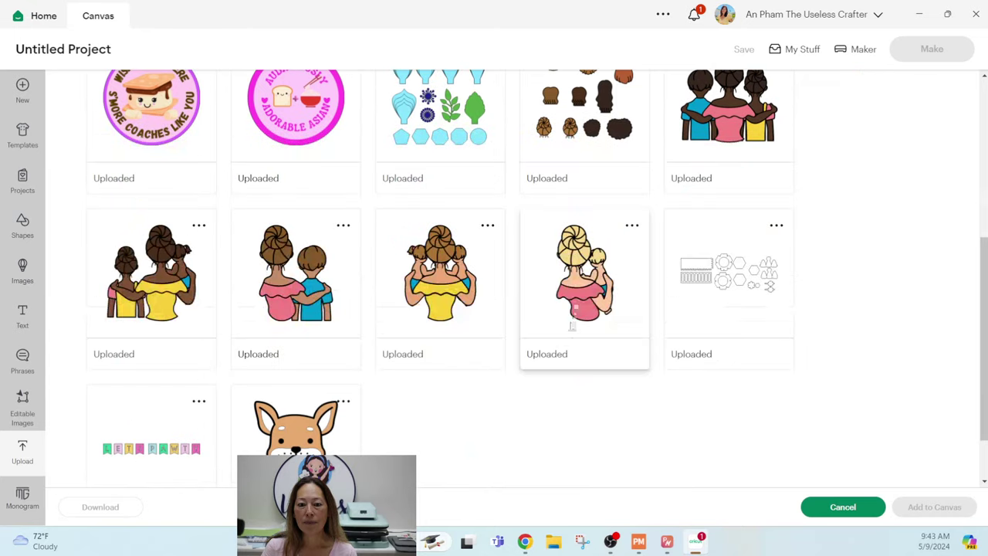
{"action": "left_click", "coordinate": [478, 133]}
{"action": "left_click", "coordinate": [586, 275]}
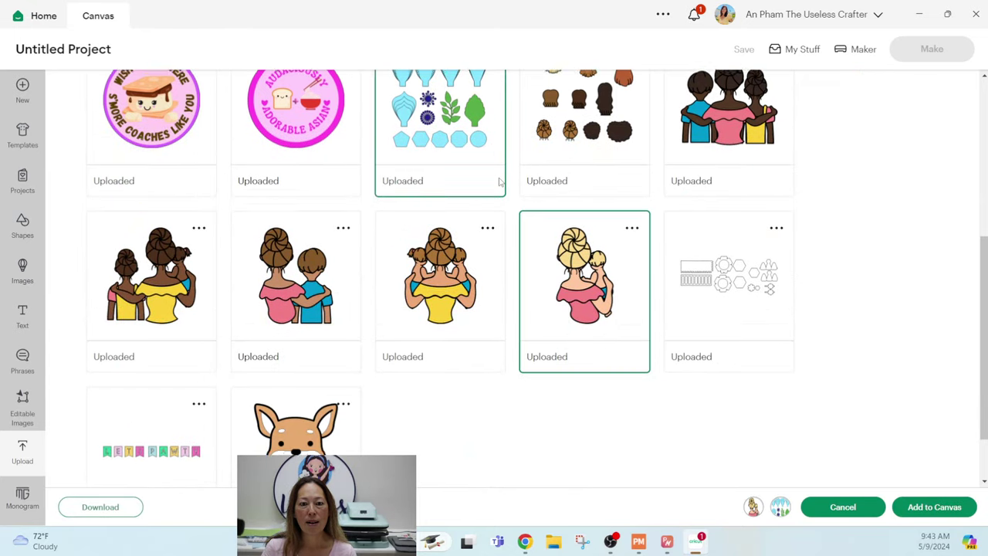
{"action": "scroll", "coordinate": [587, 278], "scroll_direction": "up", "scroll_amount": 2}
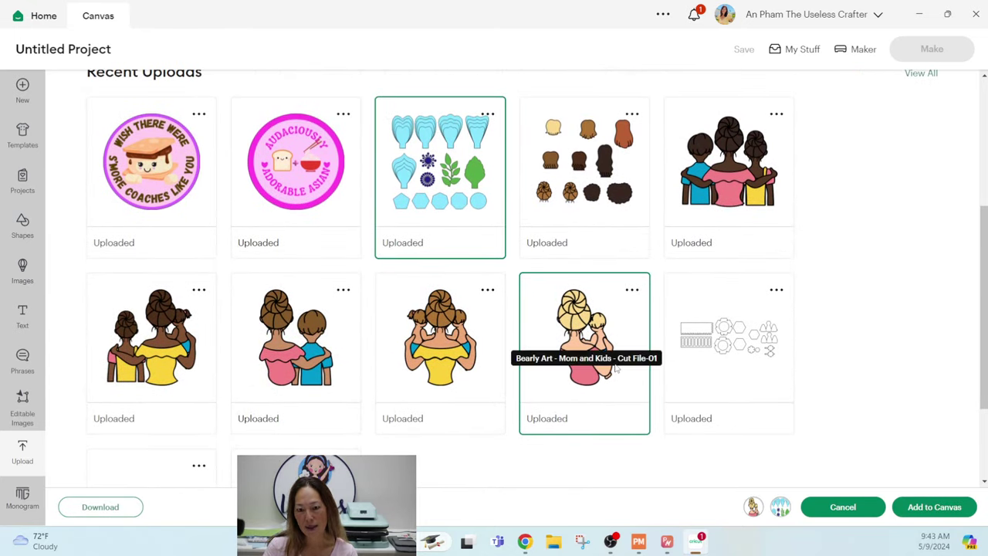
{"action": "left_click", "coordinate": [906, 506]}
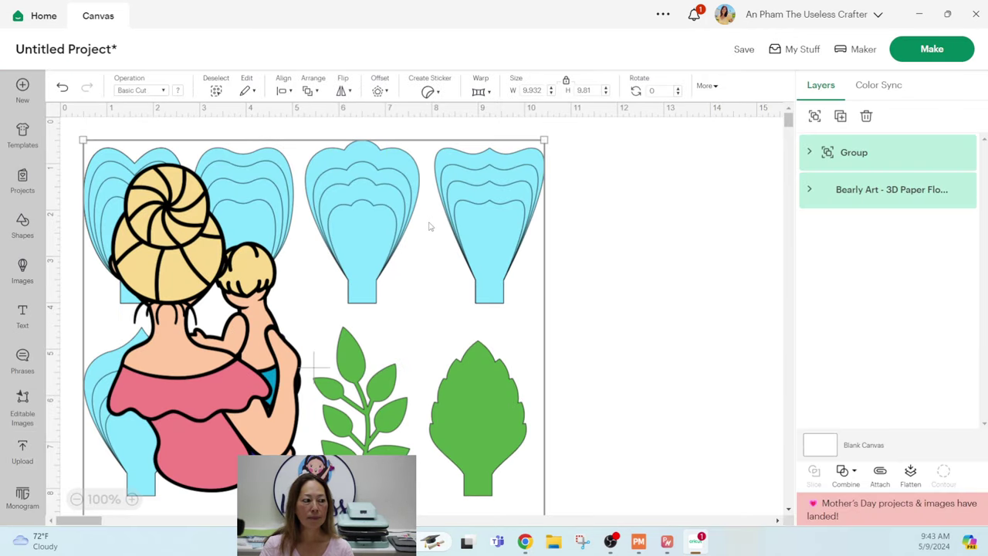
- Zoom out to 50% and move the 4.19 x 7.09 in mom figure right of the flowers
{"action": "left_click", "coordinate": [77, 499]}
{"action": "left_click", "coordinate": [77, 499]}
{"action": "left_click", "coordinate": [334, 269]}
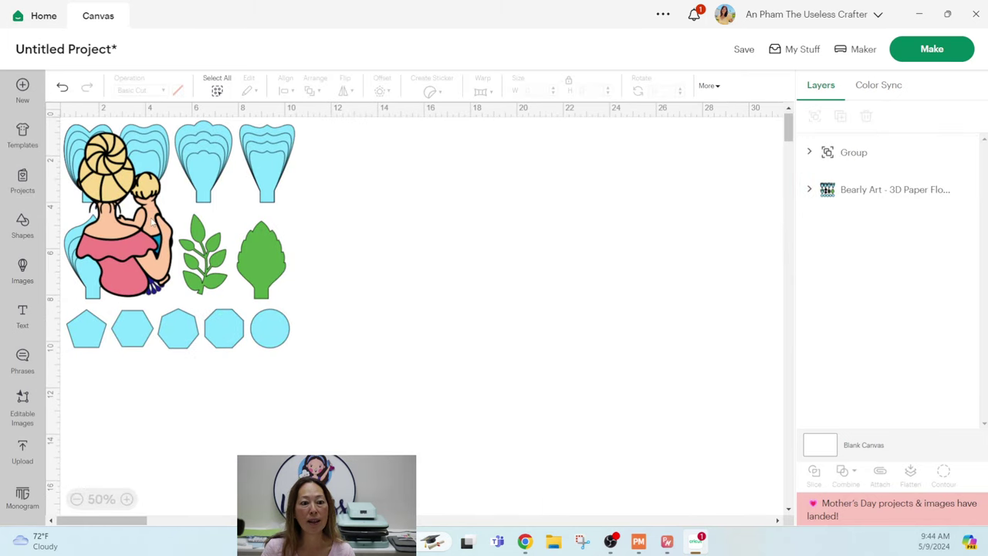
{"action": "left_click_drag", "start_coordinate": [152, 221], "coordinate": [572, 230]}
{"action": "left_click_drag", "start_coordinate": [176, 242], "coordinate": [258, 274]}
{"action": "left_click", "coordinate": [537, 224]}
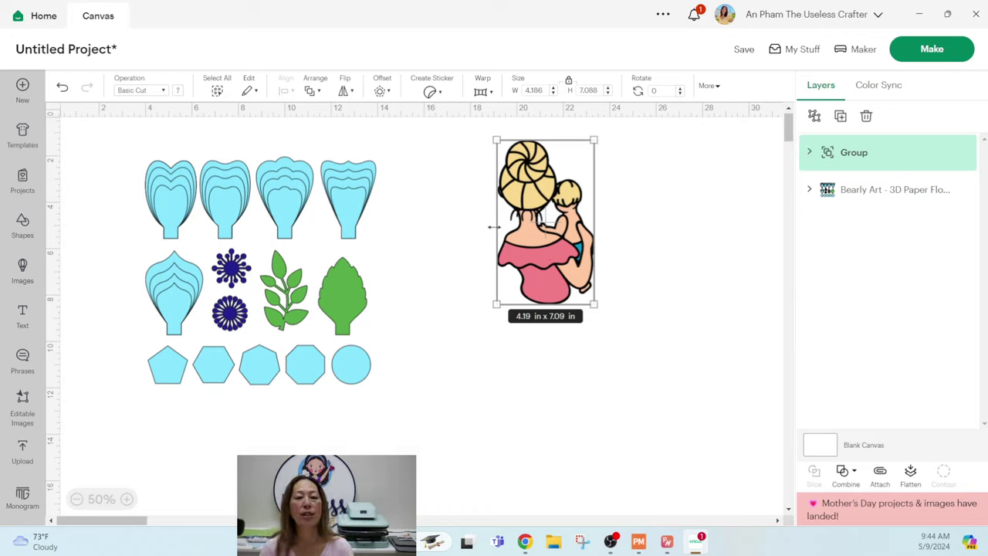
- Resize the flower pieces group to 5 in wide and drag the mom figure beside it
{"action": "left_click", "coordinate": [350, 199]}
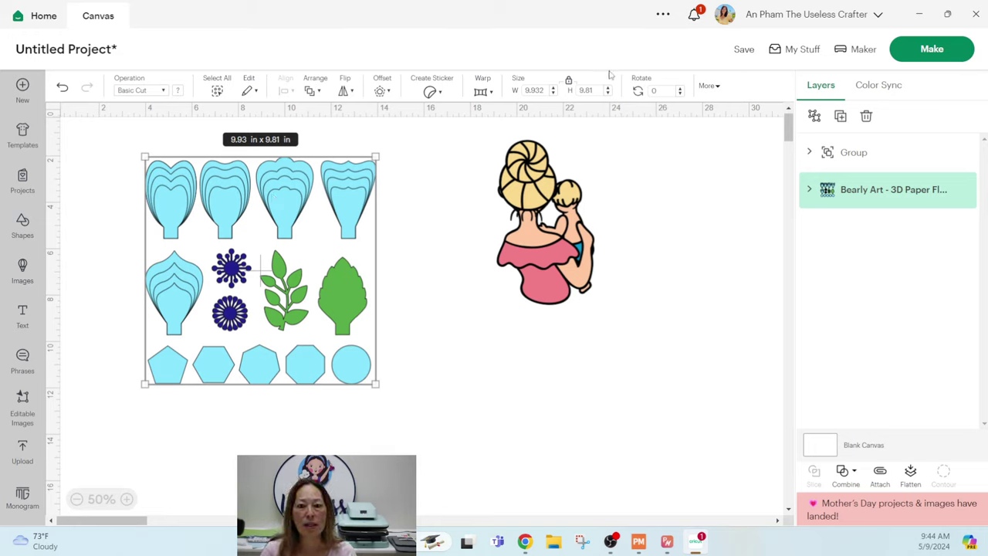
{"action": "left_click", "coordinate": [545, 91]}
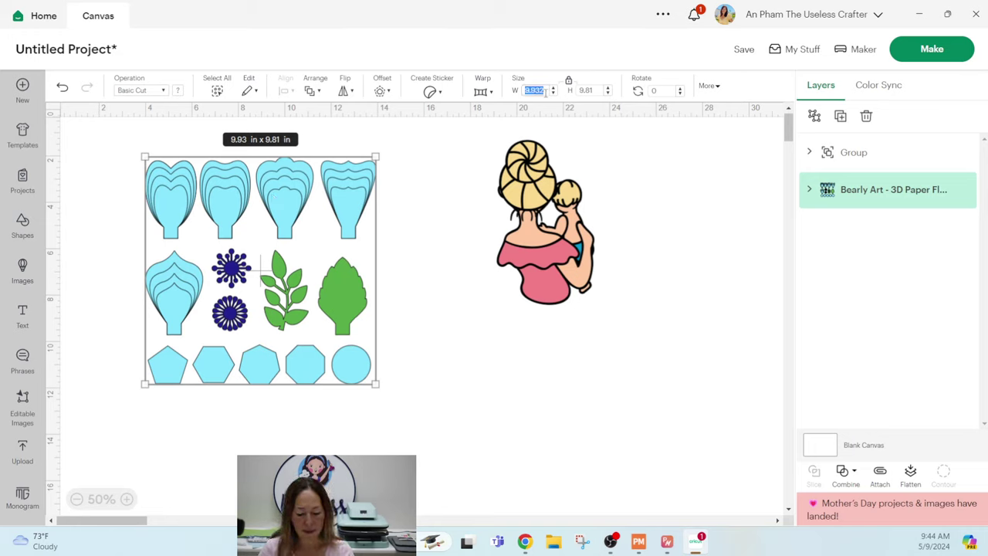
{"action": "type", "text": "5"}
{"action": "key", "text": "Tab"}
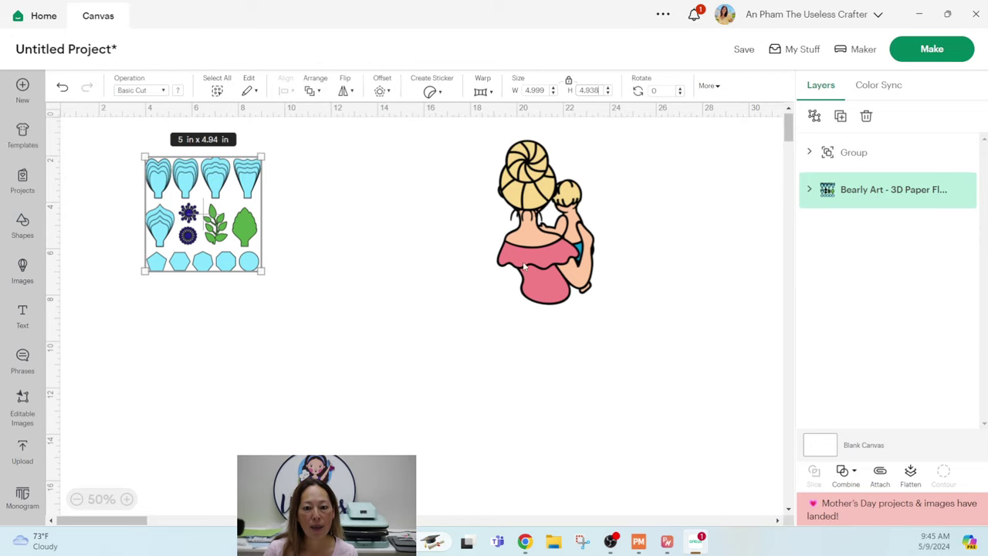
{"action": "left_click_drag", "start_coordinate": [529, 264], "coordinate": [340, 255]}
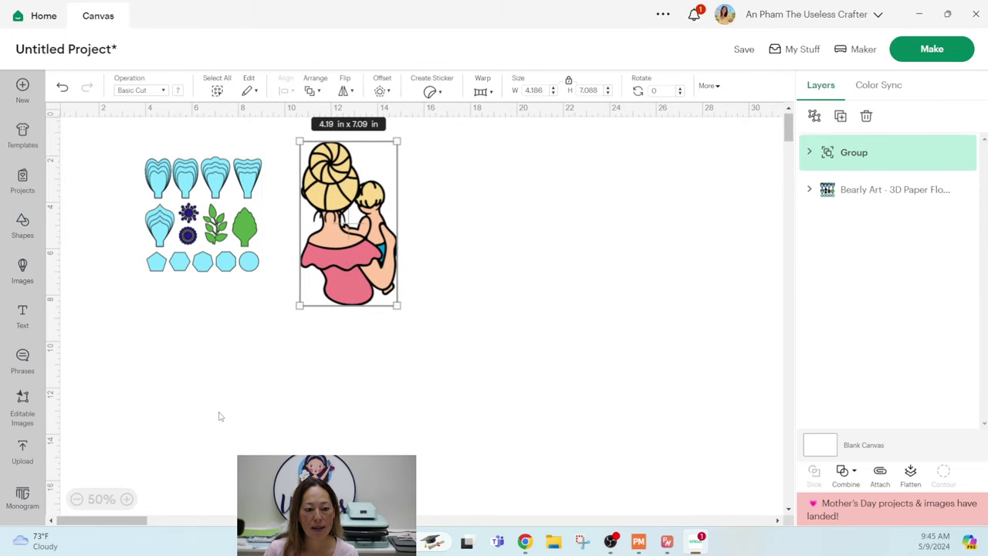
- Zoom to 100% and nudge the flower pieces set left and down next to the mom figure
{"action": "left_click", "coordinate": [130, 499]}
{"action": "left_click", "coordinate": [132, 499]}
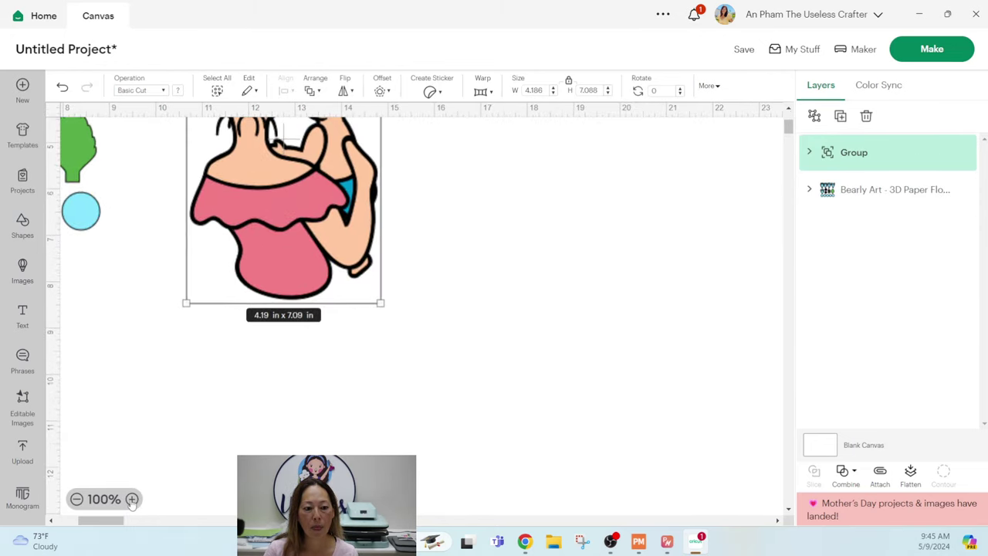
{"action": "left_click_drag", "start_coordinate": [101, 520], "coordinate": [78, 520]}
{"action": "scroll", "coordinate": [353, 437], "scroll_direction": "up", "scroll_amount": 1}
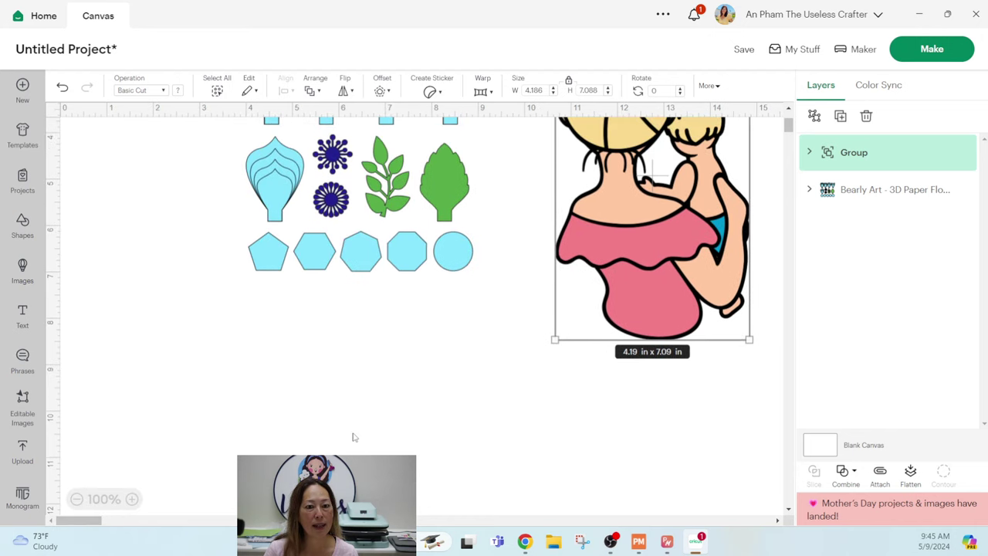
{"action": "scroll", "coordinate": [352, 437], "scroll_direction": "up", "scroll_amount": 2}
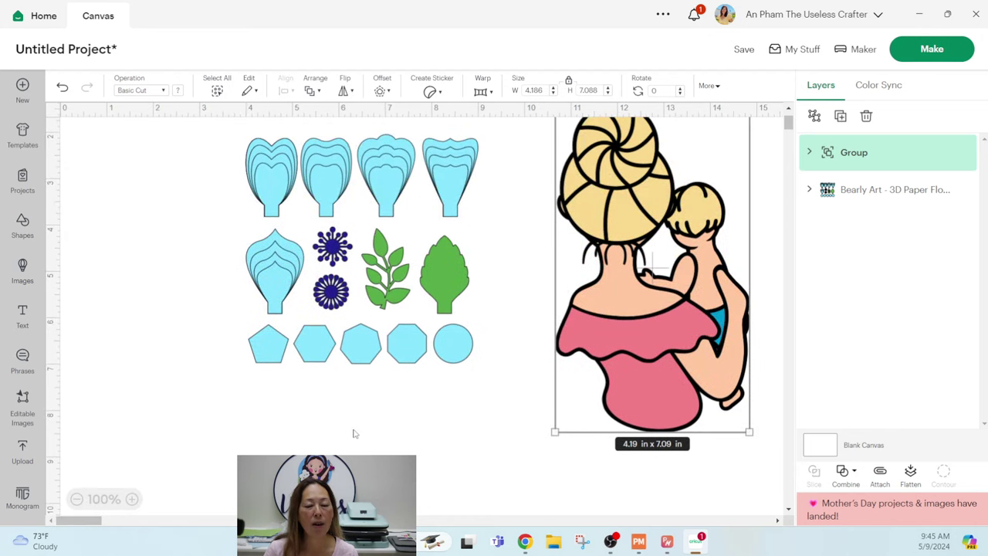
{"action": "left_click", "coordinate": [381, 199]}
{"action": "left_click_drag", "start_coordinate": [381, 200], "coordinate": [301, 221]}
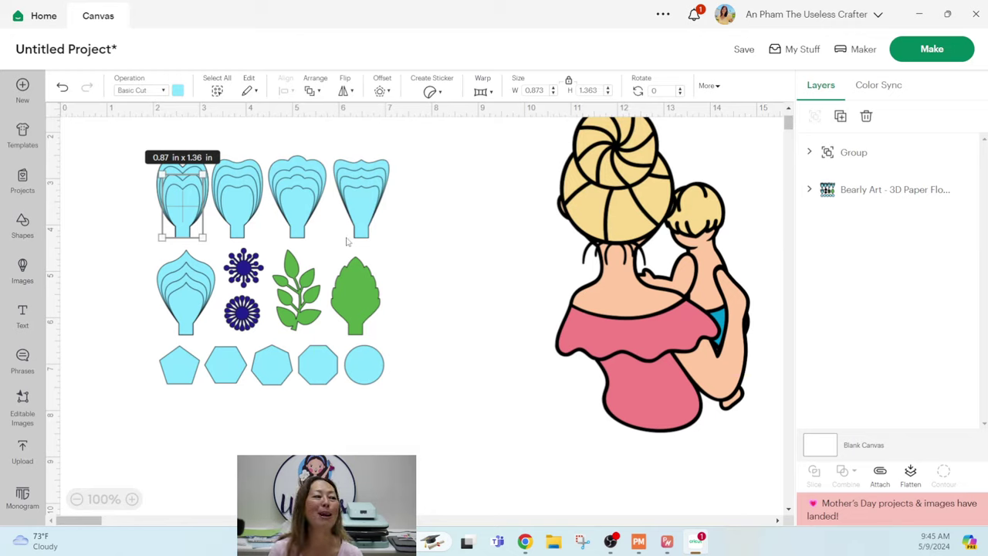
- Ungroup the flower pieces set into separate shapes
{"action": "left_click", "coordinate": [481, 260]}
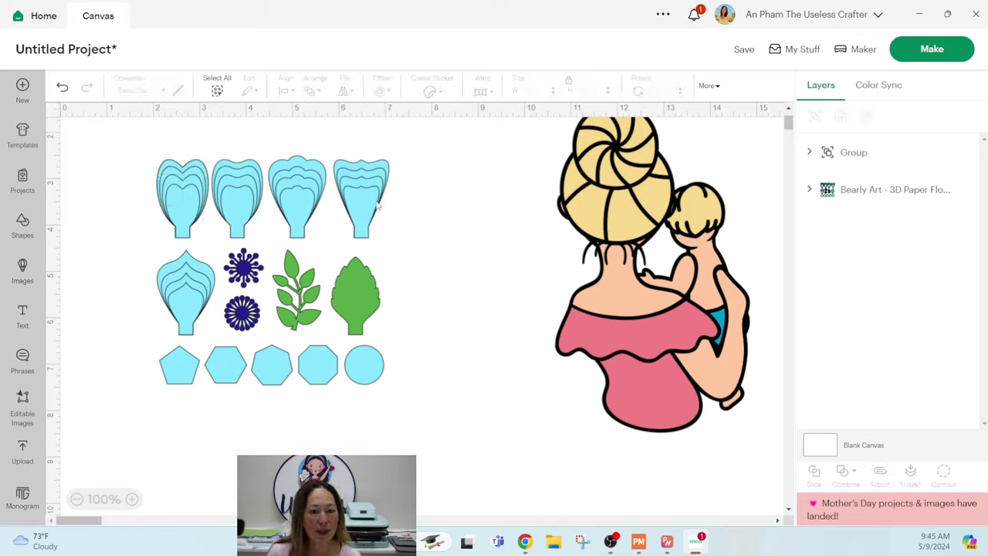
{"action": "left_click_drag", "start_coordinate": [364, 145], "coordinate": [366, 205]}
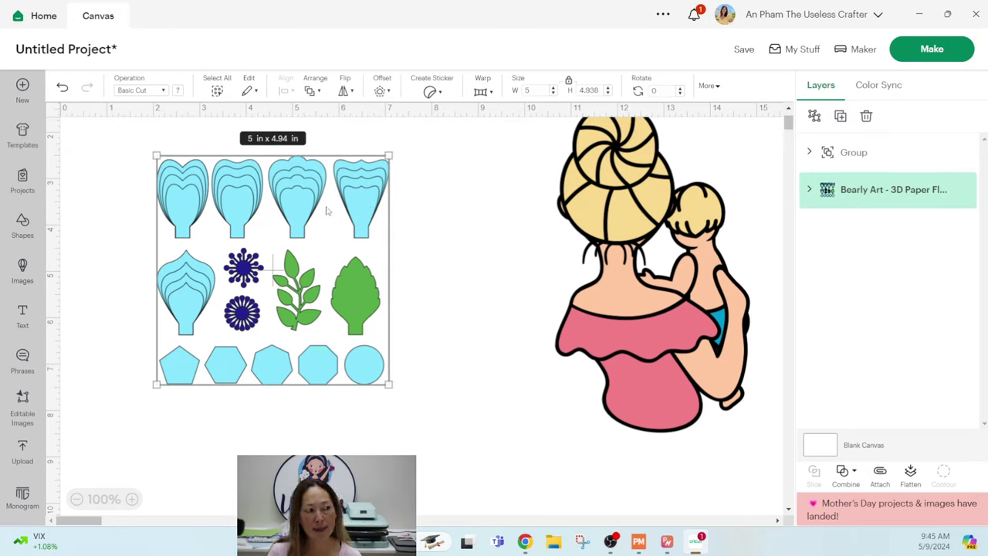
{"action": "left_click", "coordinate": [815, 121]}
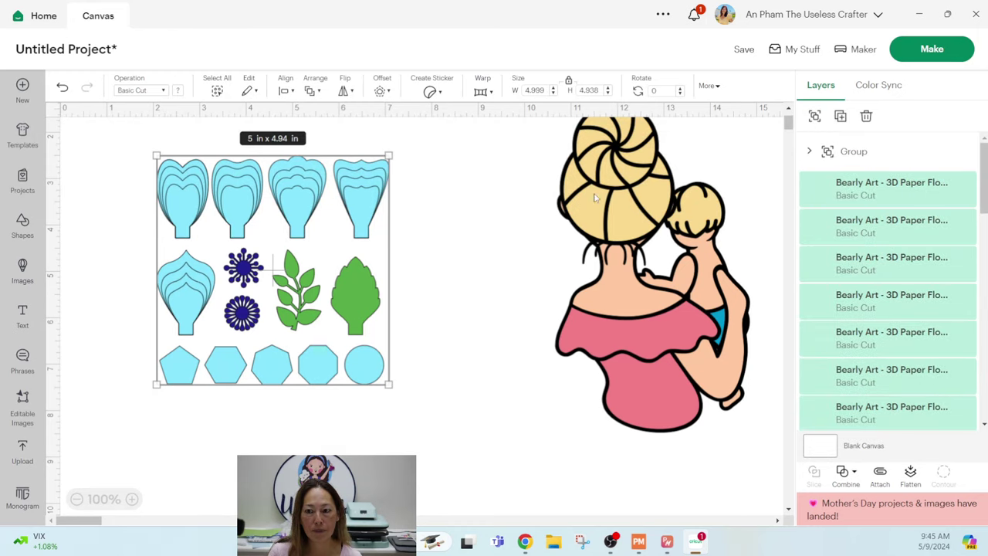
{"action": "left_click", "coordinate": [376, 152]}
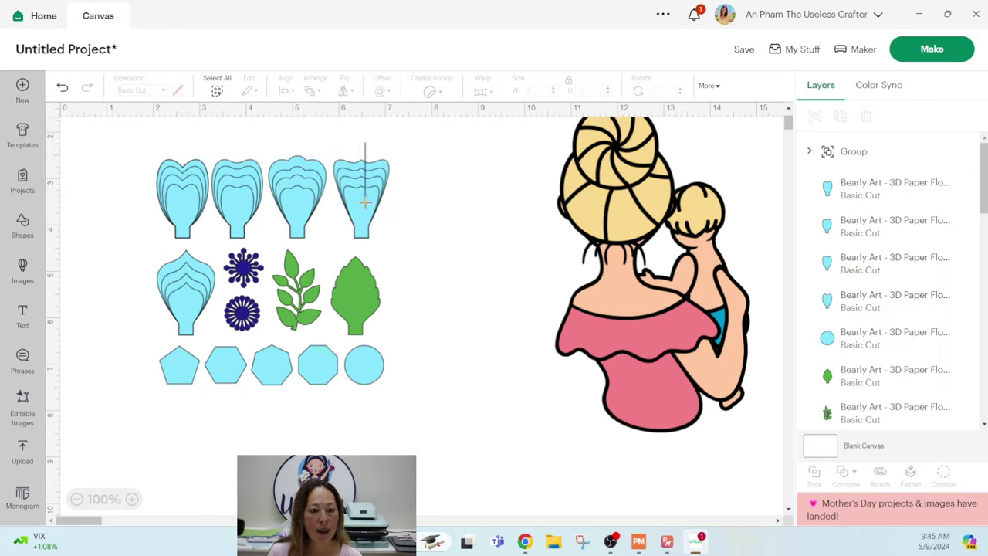
- Gather one cup petal, one teardrop petal, a circle and two navy flowers; delete the remaining pieces
{"action": "left_click_drag", "start_coordinate": [368, 202], "coordinate": [480, 237]}
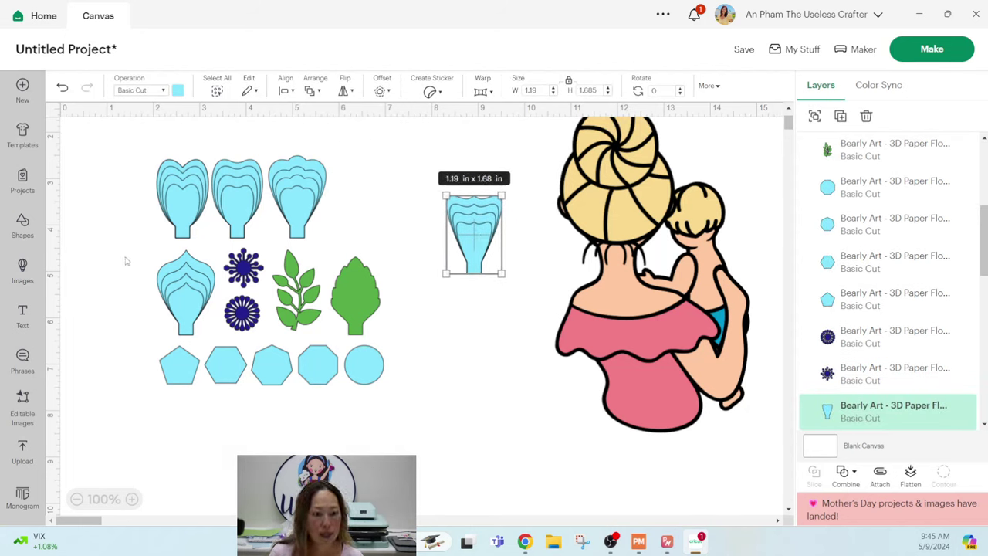
{"action": "left_click_drag", "start_coordinate": [127, 261], "coordinate": [491, 349]}
{"action": "left_click_drag", "start_coordinate": [364, 368], "coordinate": [442, 302]}
{"action": "left_click_drag", "start_coordinate": [241, 312], "coordinate": [454, 162]}
{"action": "left_click_drag", "start_coordinate": [247, 262], "coordinate": [455, 190]}
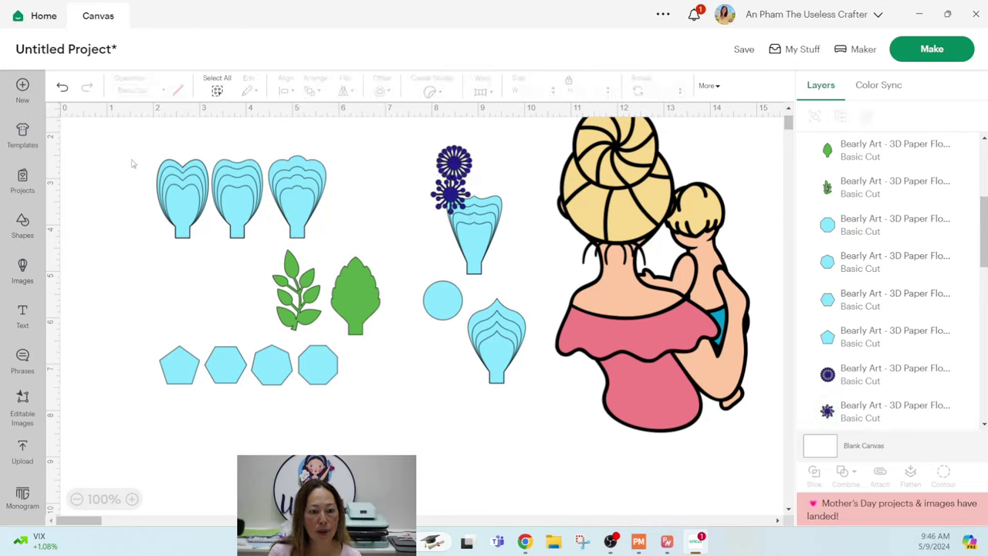
{"action": "left_click_drag", "start_coordinate": [131, 159], "coordinate": [360, 398]}
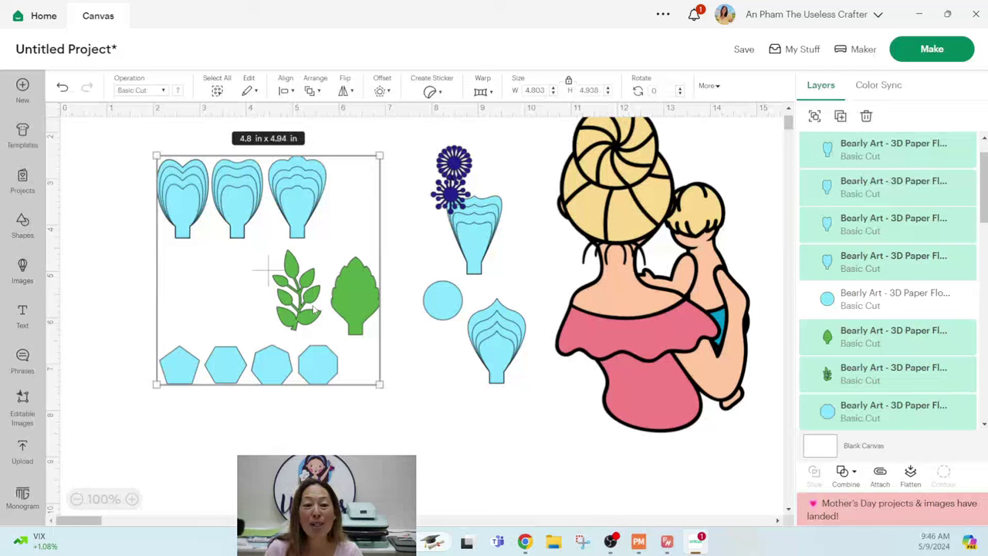
{"action": "key", "text": "Delete"}
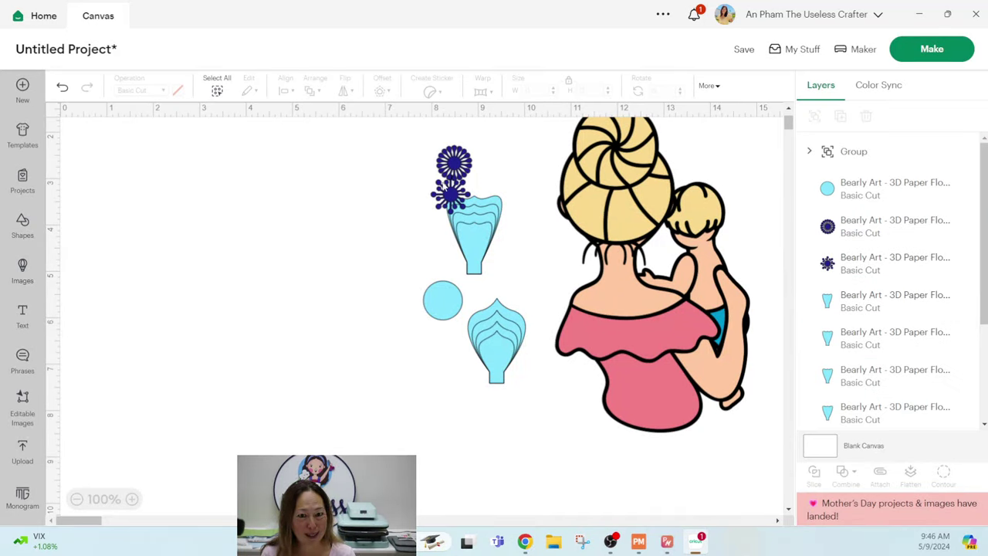
- Move both navy flowers to the top-left and duplicate the cup petal stack beside the original
{"action": "left_click_drag", "start_coordinate": [450, 167], "coordinate": [149, 175]}
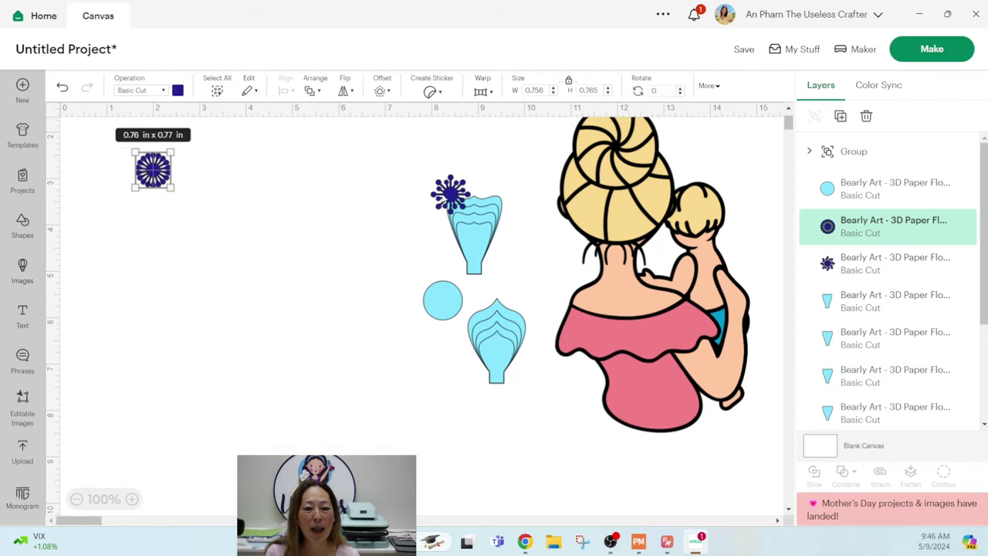
{"action": "left_click_drag", "start_coordinate": [450, 193], "coordinate": [198, 189]}
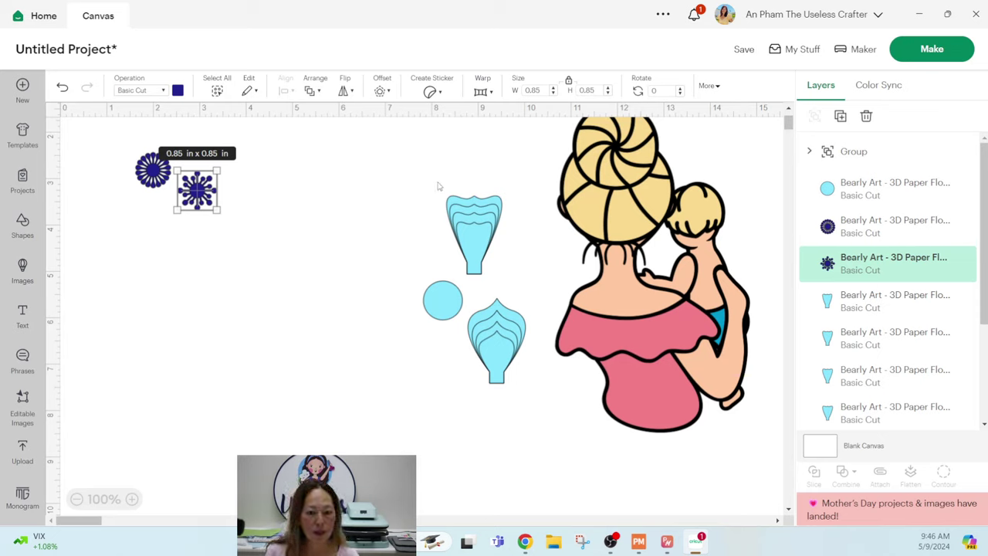
{"action": "left_click_drag", "start_coordinate": [436, 183], "coordinate": [506, 279]}
{"action": "left_click_drag", "start_coordinate": [463, 240], "coordinate": [151, 302]}
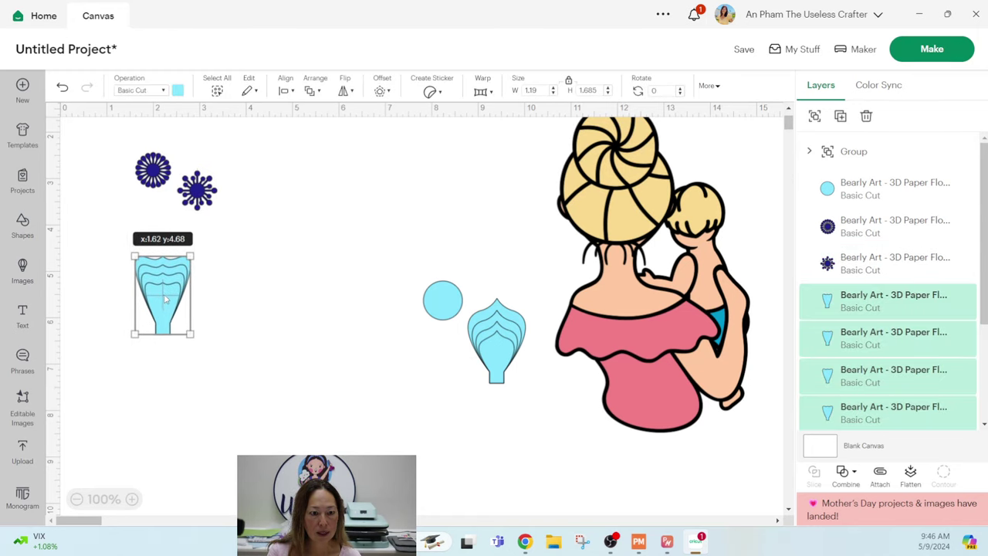
{"action": "left_click", "coordinate": [842, 118]}
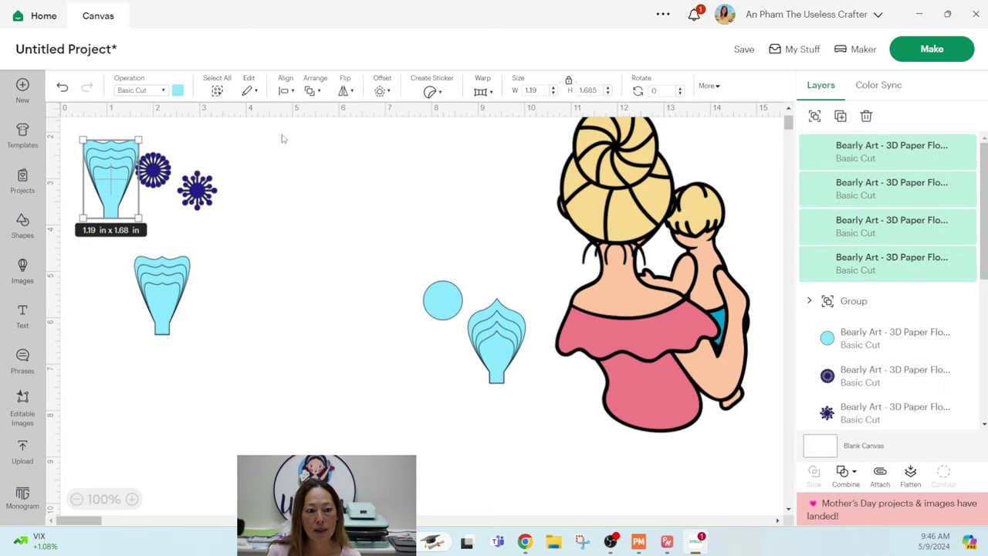
{"action": "left_click_drag", "start_coordinate": [118, 177], "coordinate": [228, 299]}
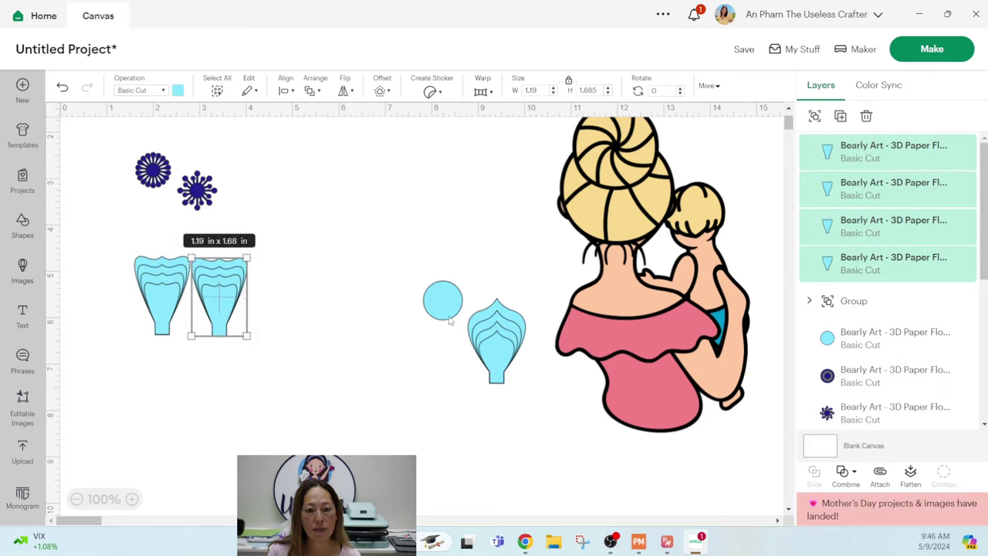
- Duplicate the teardrop petal stack below the cup petals and move the circle beside the navy flowers
{"action": "left_click", "coordinate": [489, 331]}
{"action": "left_click_drag", "start_coordinate": [500, 270], "coordinate": [495, 380]}
{"action": "left_click", "coordinate": [840, 116]}
{"action": "left_click_drag", "start_coordinate": [153, 209], "coordinate": [171, 400]}
{"action": "left_click_drag", "start_coordinate": [496, 272], "coordinate": [216, 413]}
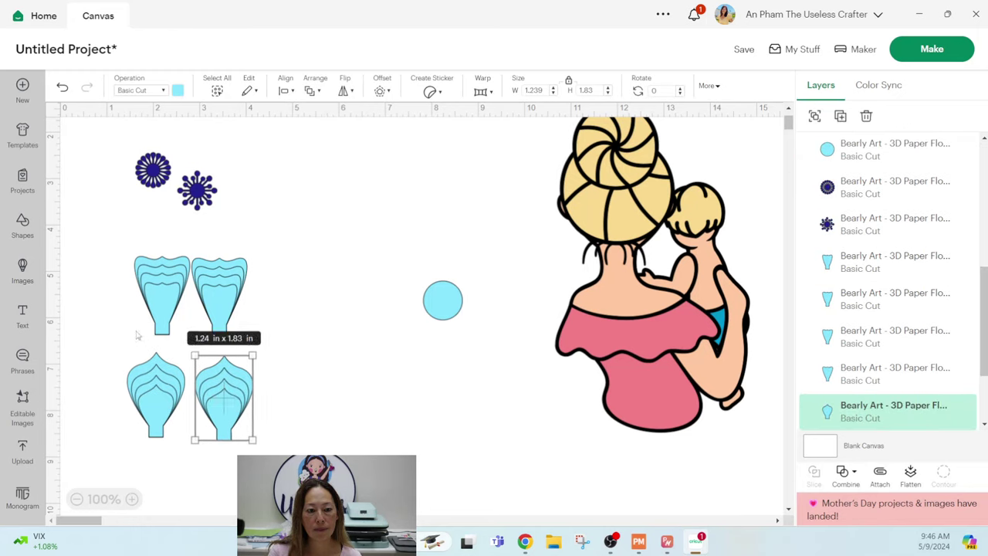
{"action": "left_click_drag", "start_coordinate": [93, 253], "coordinate": [295, 433]}
{"action": "left_click_drag", "start_coordinate": [447, 313], "coordinate": [248, 184]}
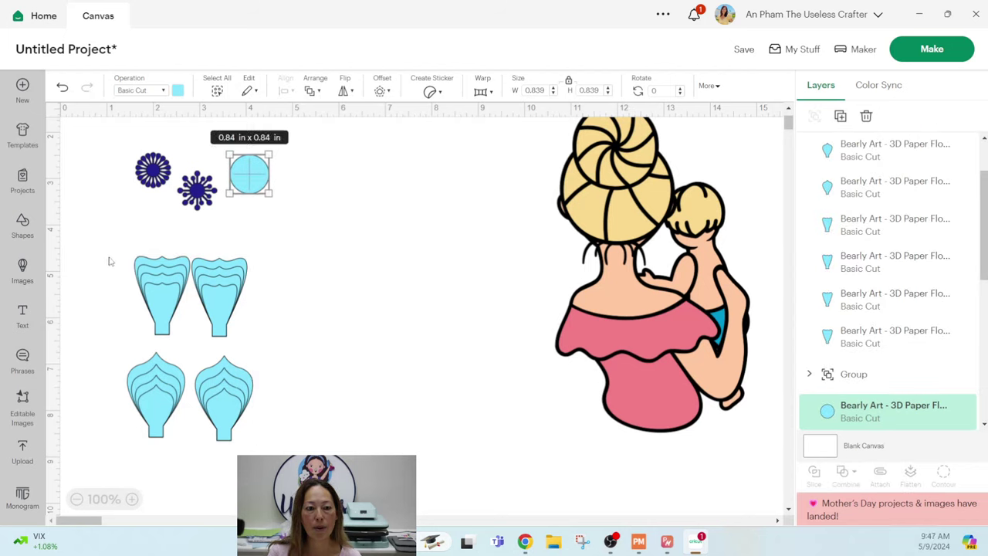
- Duplicate the four petal stacks to the right, then duplicate all eight into a set below
{"action": "left_click_drag", "start_coordinate": [106, 255], "coordinate": [283, 426]}
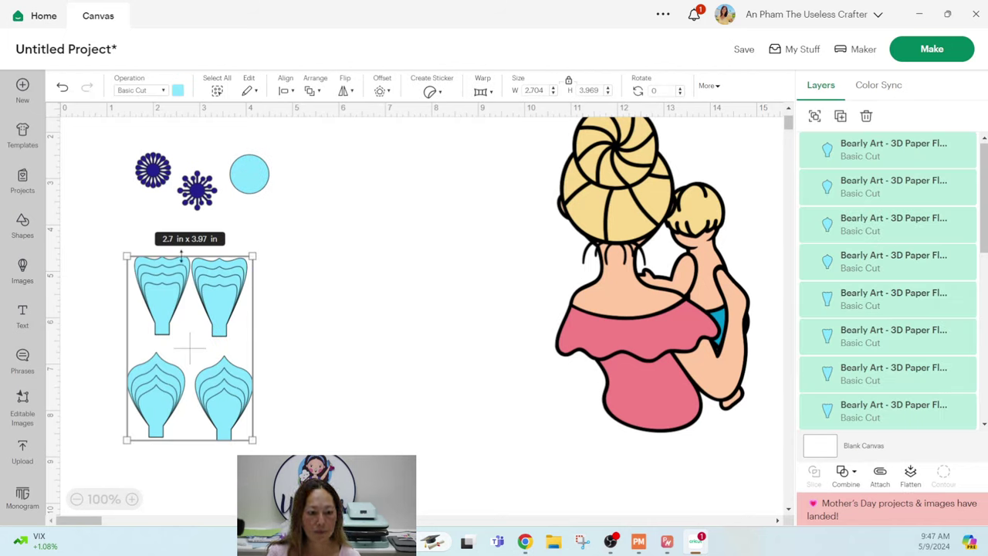
{"action": "key", "text": "ctrl+d"}
{"action": "left_click_drag", "start_coordinate": [162, 221], "coordinate": [303, 297]}
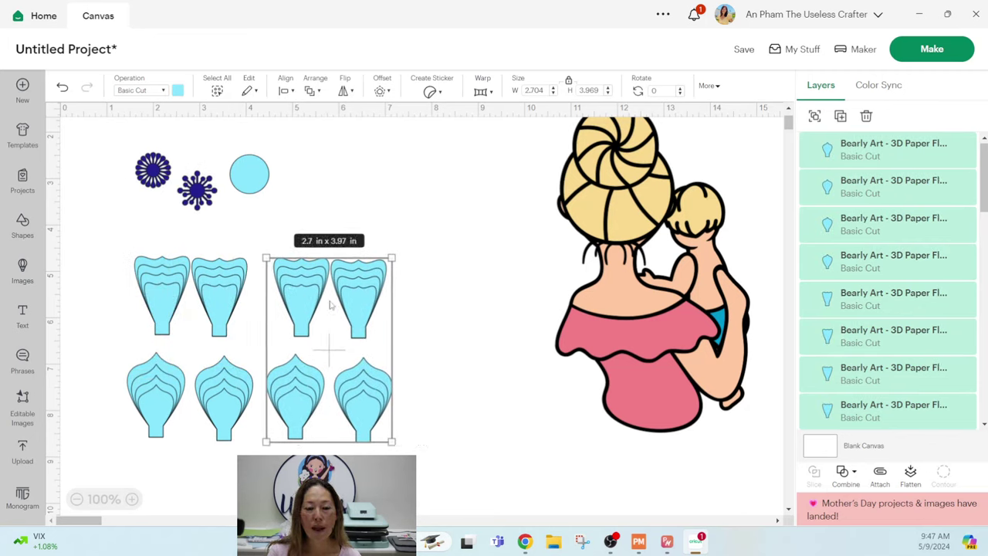
{"action": "left_click_drag", "start_coordinate": [102, 256], "coordinate": [425, 434]}
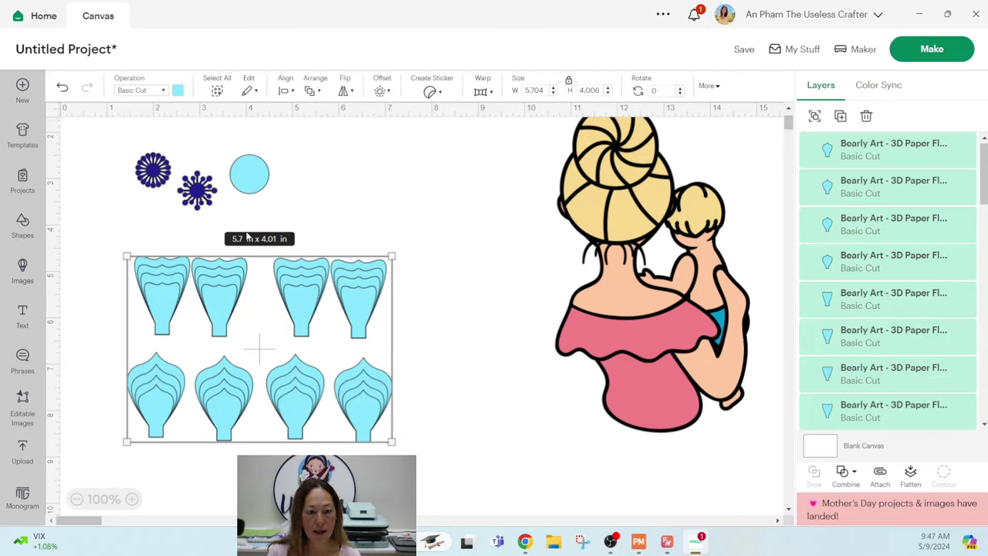
{"action": "key", "text": "ctrl+d"}
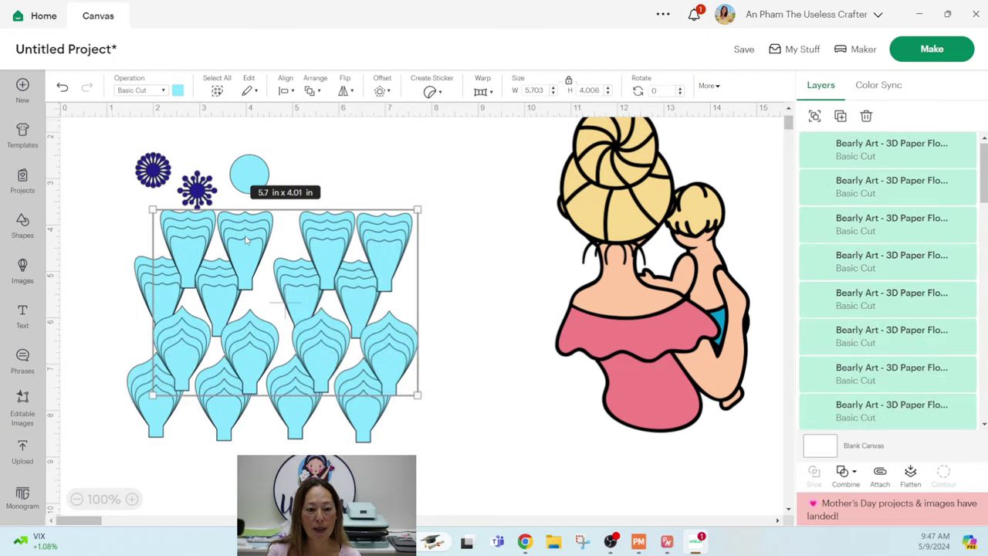
{"action": "left_click_drag", "start_coordinate": [247, 235], "coordinate": [213, 488]}
{"action": "left_click", "coordinate": [319, 214]}
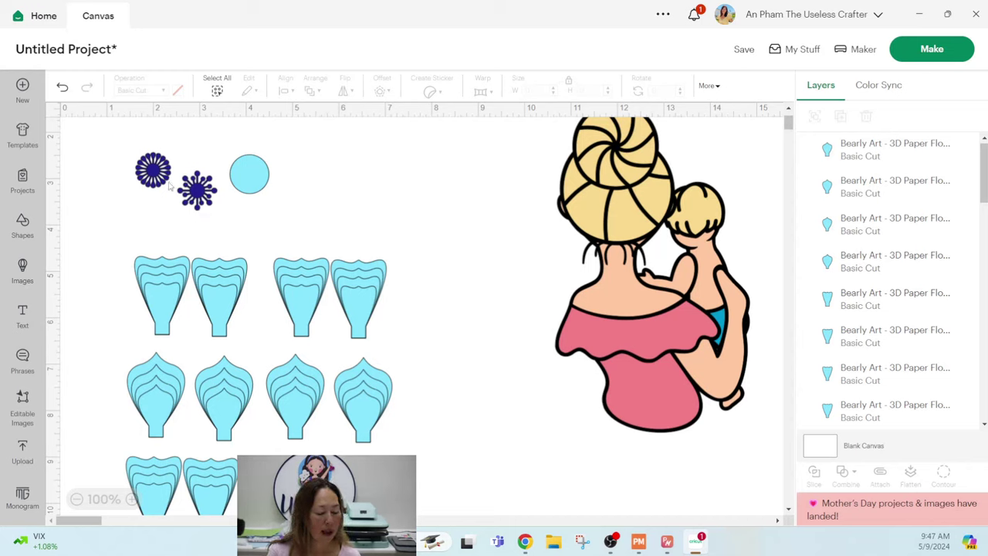
- Duplicate the navy flower pair twice to make three pairs clustered together
{"action": "left_click_drag", "start_coordinate": [130, 168], "coordinate": [218, 215]}
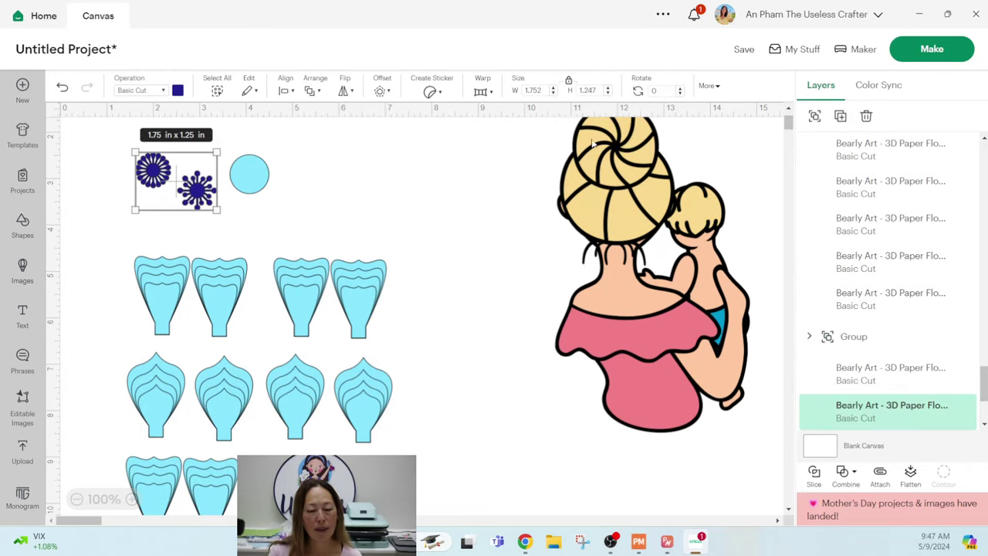
{"action": "left_click", "coordinate": [840, 116]}
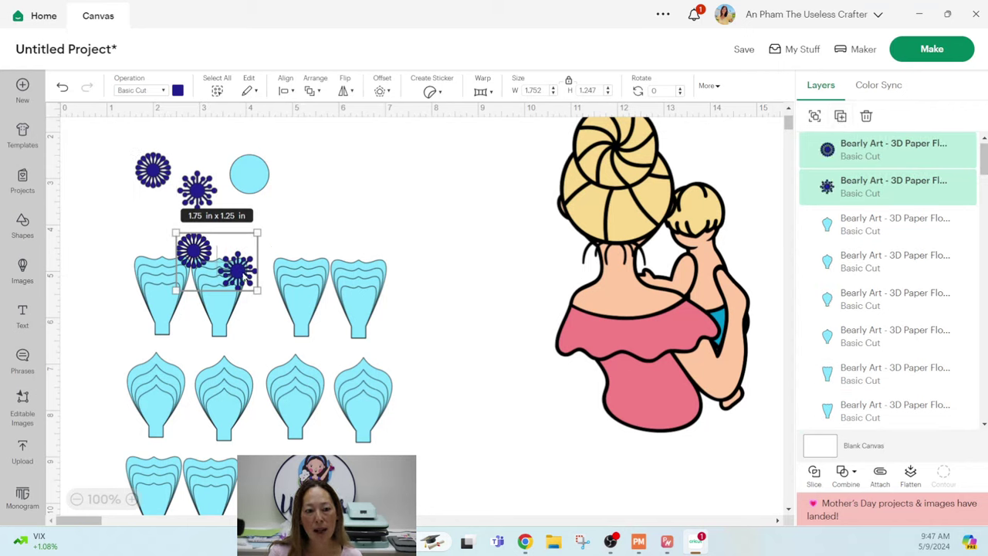
{"action": "left_click_drag", "start_coordinate": [242, 273], "coordinate": [188, 225]}
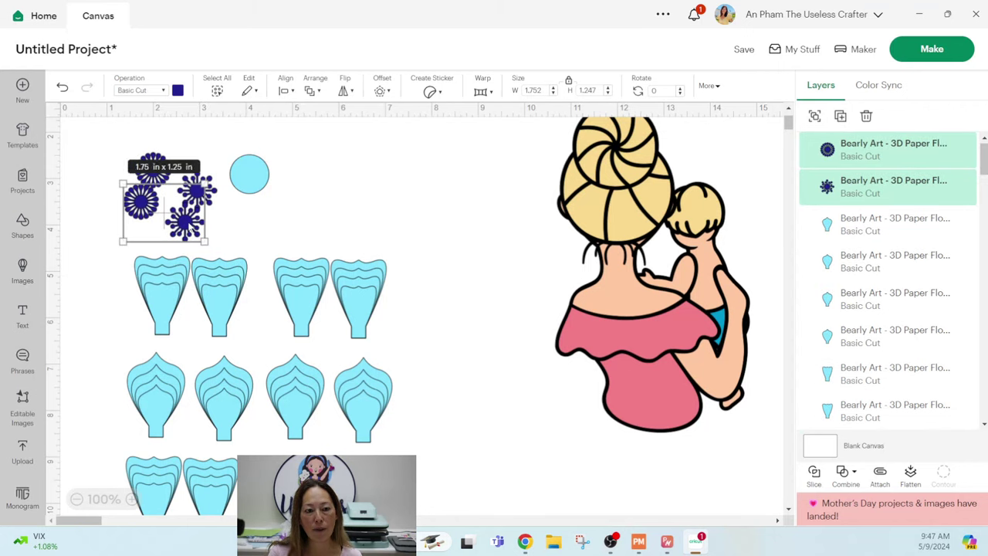
{"action": "left_click", "coordinate": [840, 115]}
{"action": "left_click_drag", "start_coordinate": [270, 302], "coordinate": [204, 208]}
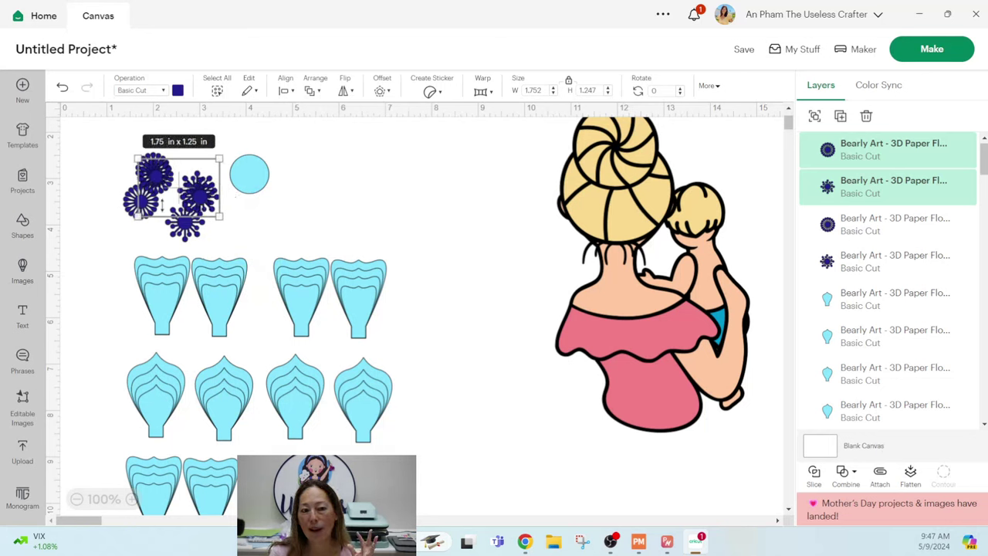
- Duplicate the blue circle into four circles arranged in a two-by-two block
{"action": "left_click", "coordinate": [251, 179]}
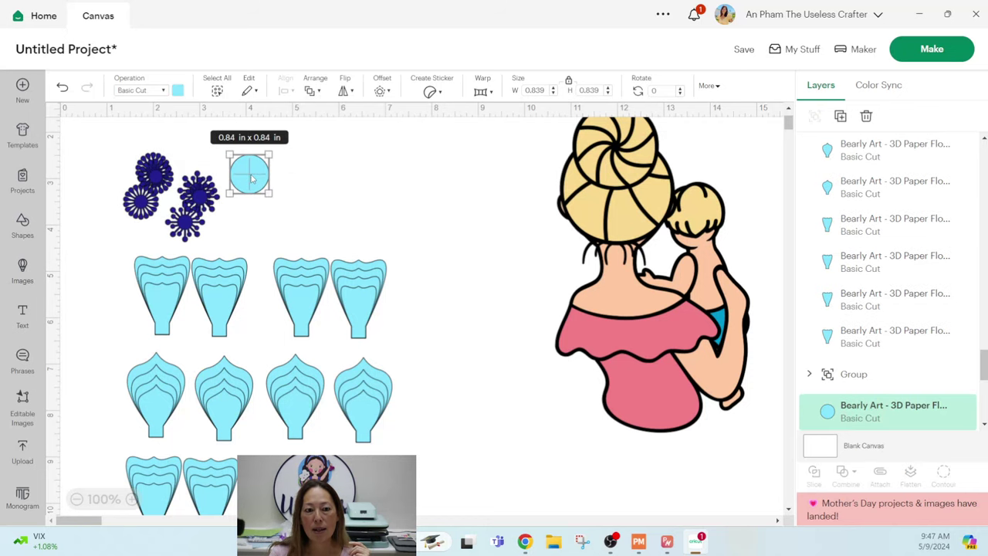
{"action": "left_click", "coordinate": [841, 116]}
{"action": "left_click_drag", "start_coordinate": [247, 302], "coordinate": [248, 220]}
{"action": "left_click", "coordinate": [333, 211]}
{"action": "left_click_drag", "start_coordinate": [316, 227], "coordinate": [244, 170]}
{"action": "left_click", "coordinate": [841, 115]}
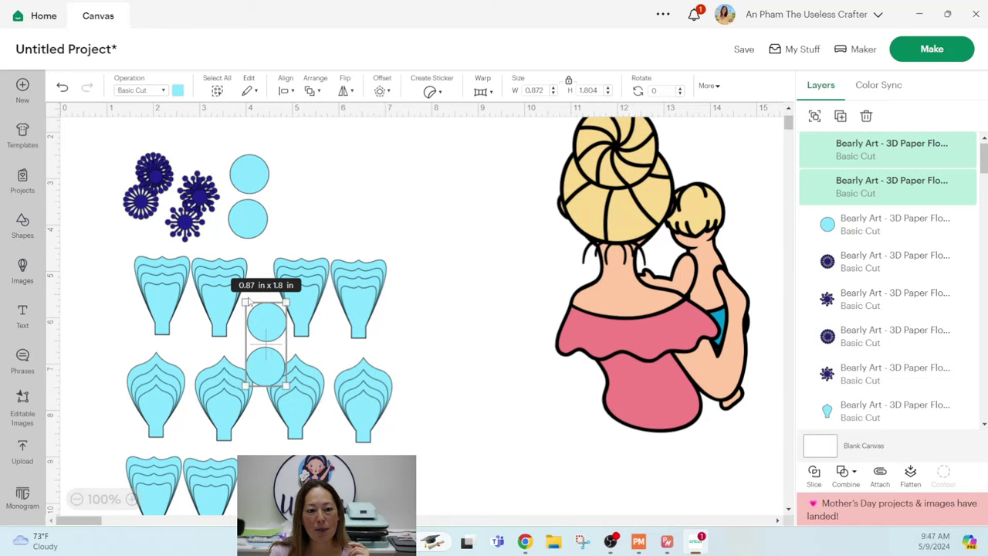
{"action": "left_click_drag", "start_coordinate": [264, 326], "coordinate": [293, 183]}
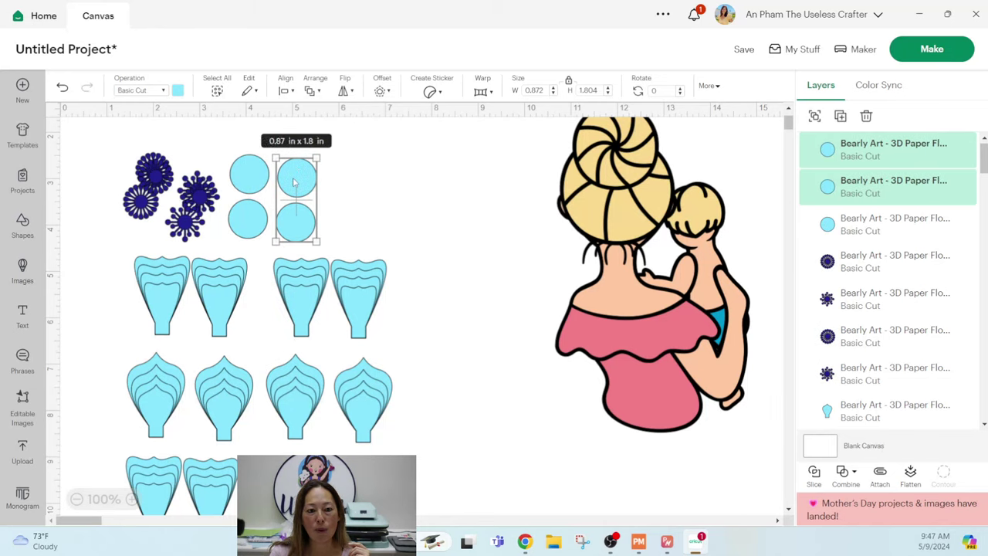
{"action": "left_click", "coordinate": [406, 234]}
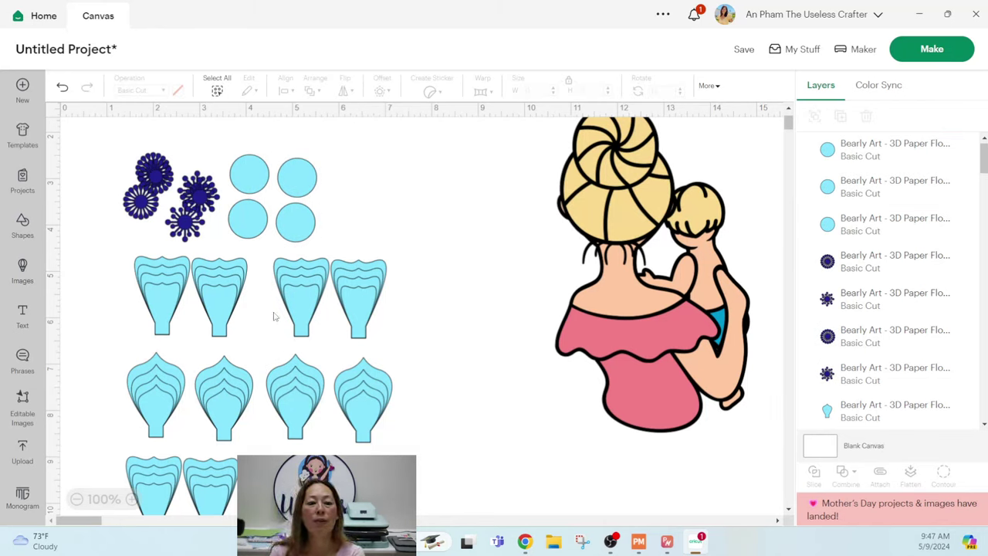
{"action": "left_click_drag", "start_coordinate": [100, 521], "coordinate": [120, 522]}
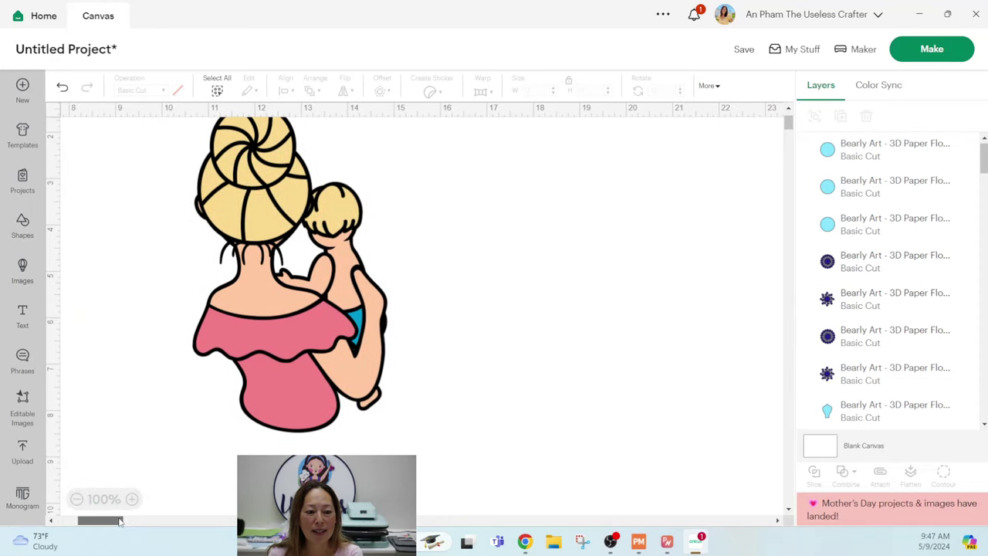
- Add the hair pieces upload to the canvas and nudge it into position
{"action": "left_click", "coordinate": [26, 461]}
{"action": "left_click", "coordinate": [585, 417]}
{"action": "left_click", "coordinate": [943, 507]}
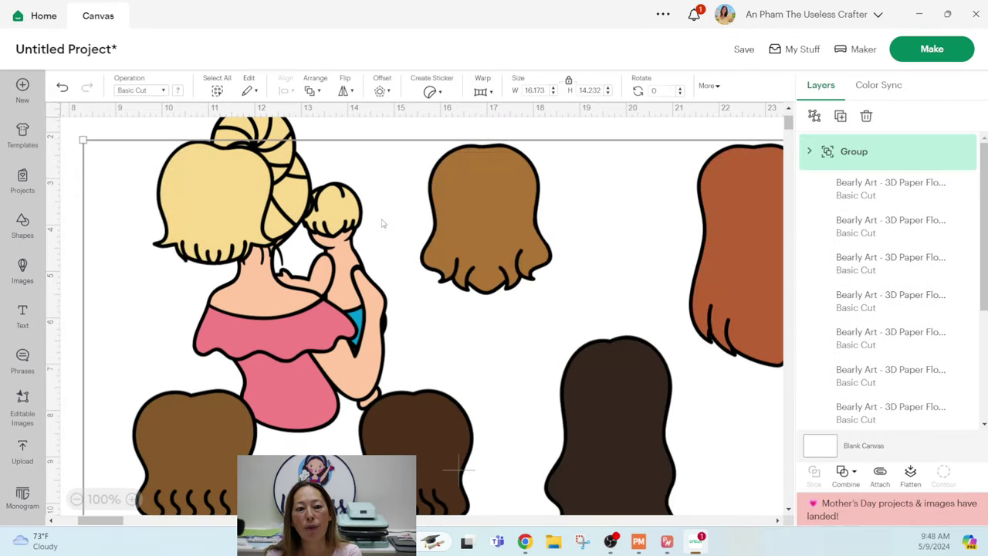
{"action": "left_click_drag", "start_coordinate": [249, 202], "coordinate": [578, 213]}
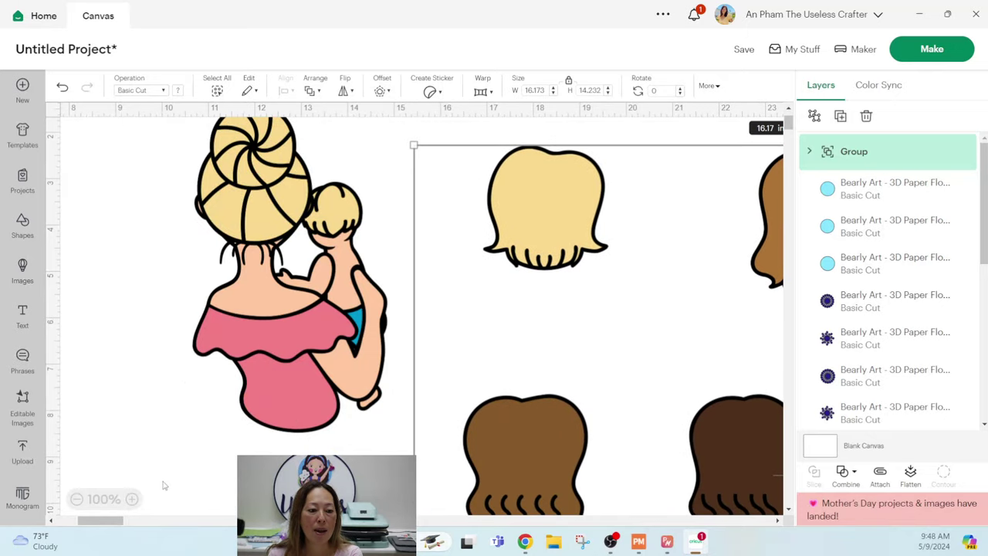
- Zoom out to 50% to fit every piece, then ungroup the hair set into separate pieces
{"action": "left_click", "coordinate": [77, 499]}
{"action": "left_click", "coordinate": [77, 499]}
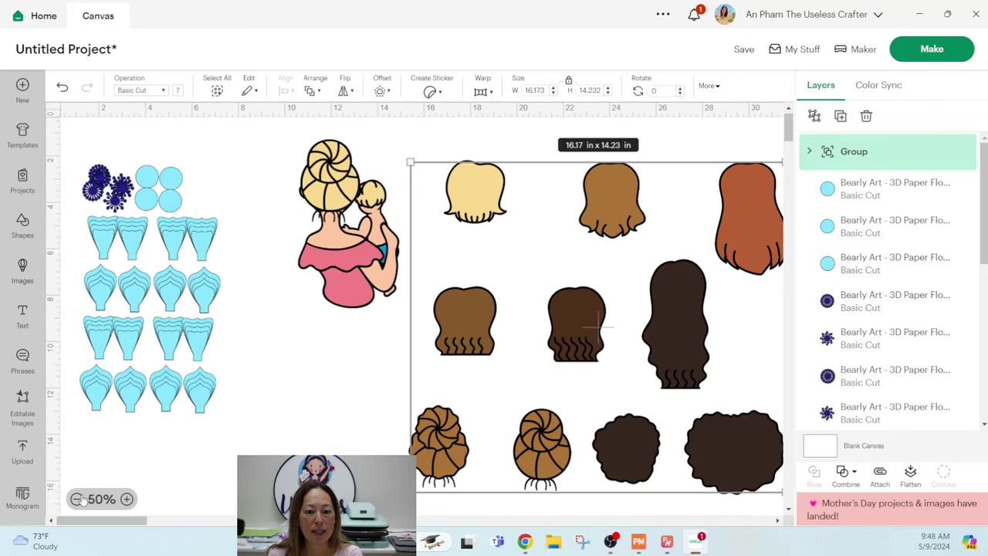
{"action": "scroll", "coordinate": [160, 494], "scroll_direction": "right", "scroll_amount": 4}
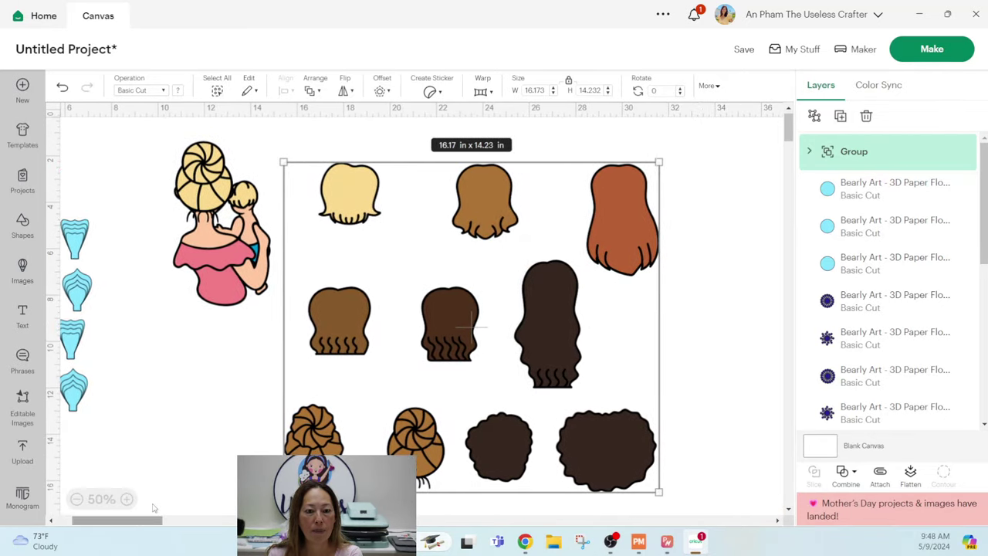
{"action": "left_click_drag", "start_coordinate": [216, 232], "coordinate": [207, 276]}
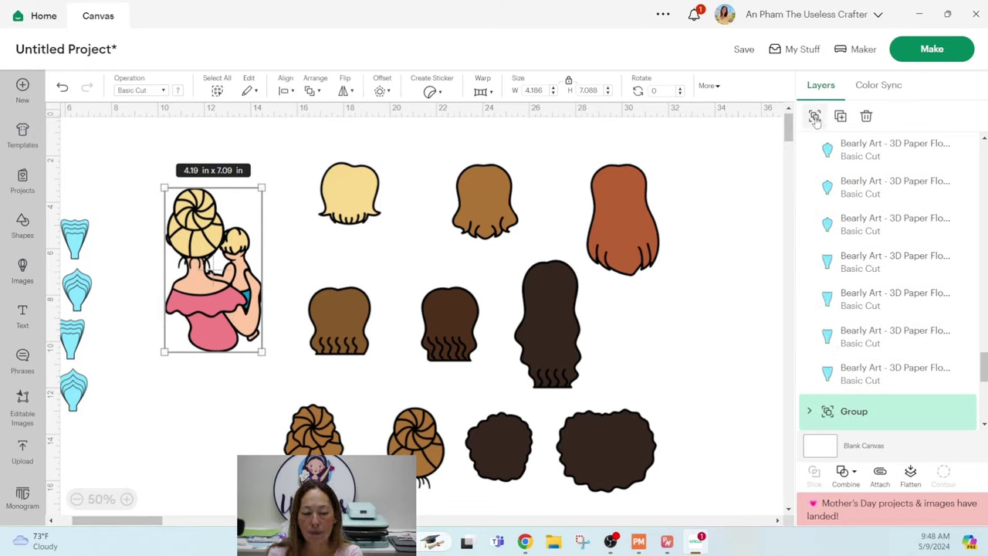
{"action": "left_click", "coordinate": [377, 146]}
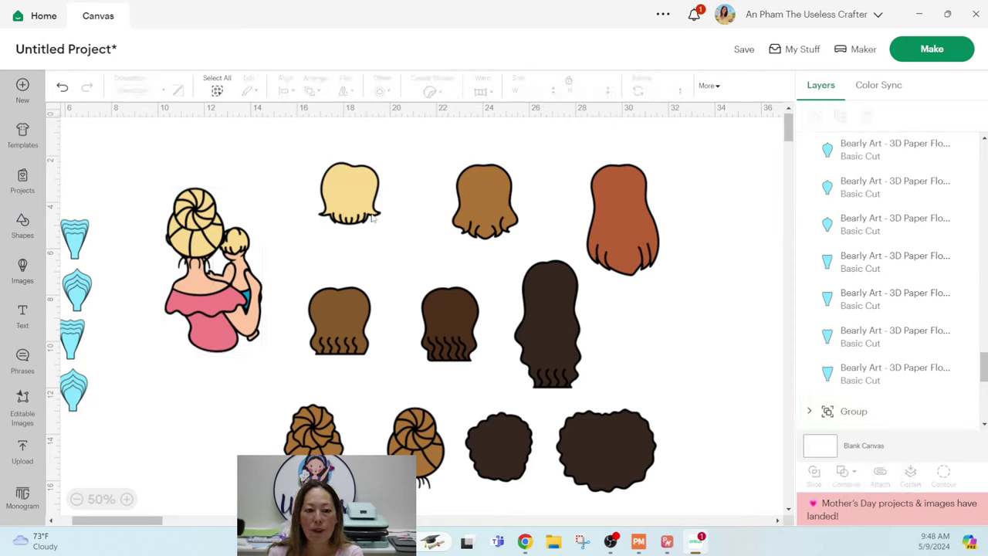
{"action": "left_click", "coordinate": [313, 436]}
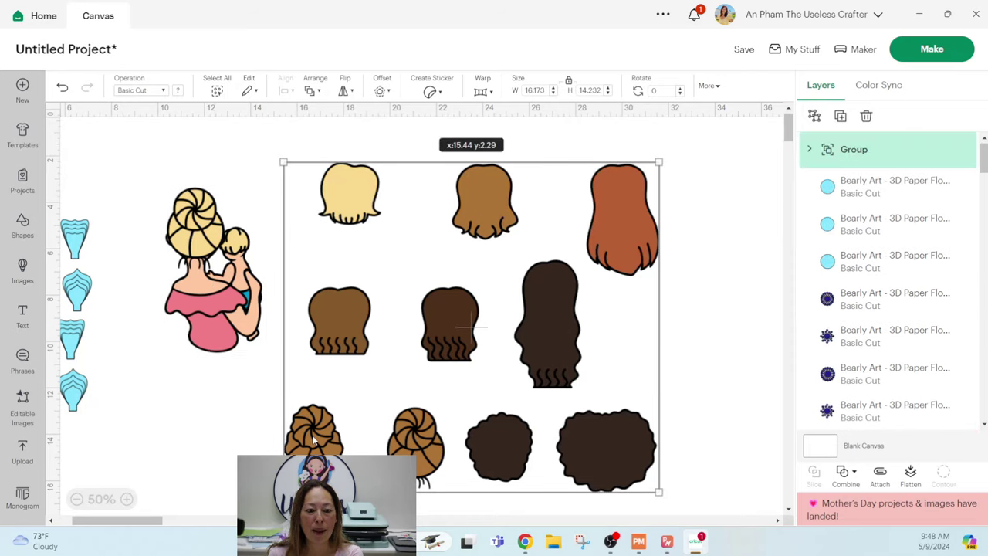
{"action": "left_click", "coordinate": [814, 120]}
- Preview the brown bun and 2.88 x 5.51 in long dark hair on the mom, then place them beside the red hair
{"action": "left_click", "coordinate": [710, 203]}
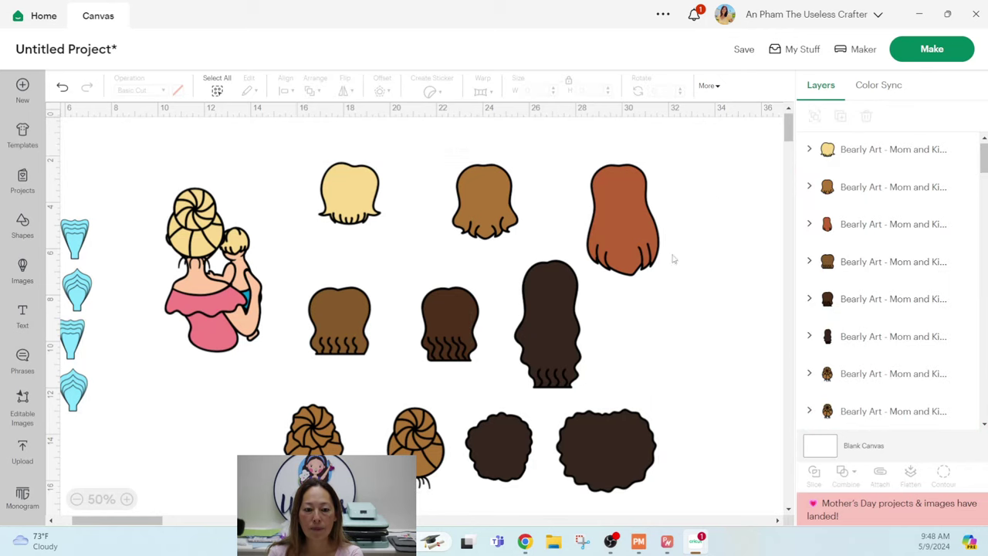
{"action": "left_click_drag", "start_coordinate": [313, 432], "coordinate": [269, 167]}
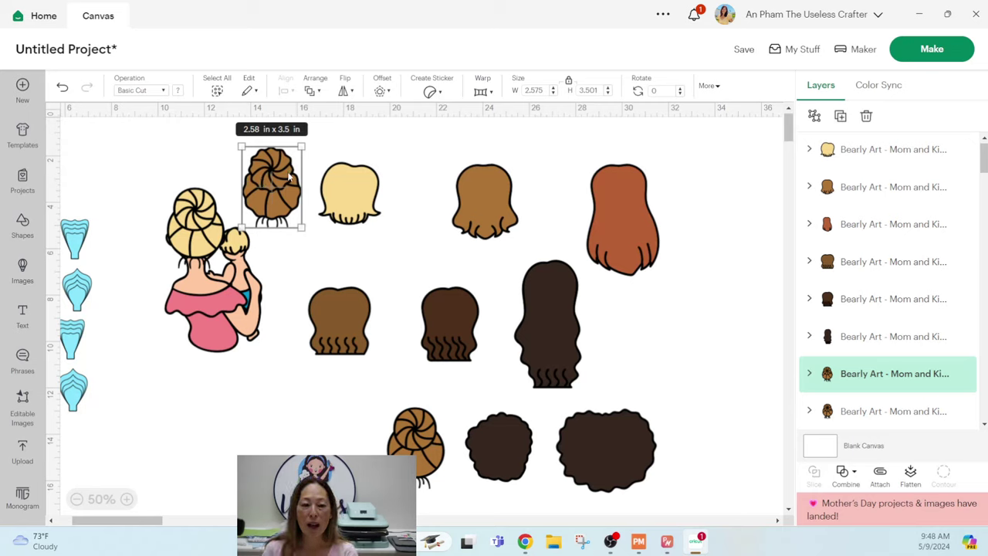
{"action": "left_click_drag", "start_coordinate": [289, 178], "coordinate": [646, 319]}
{"action": "left_click_drag", "start_coordinate": [558, 337], "coordinate": [200, 268]}
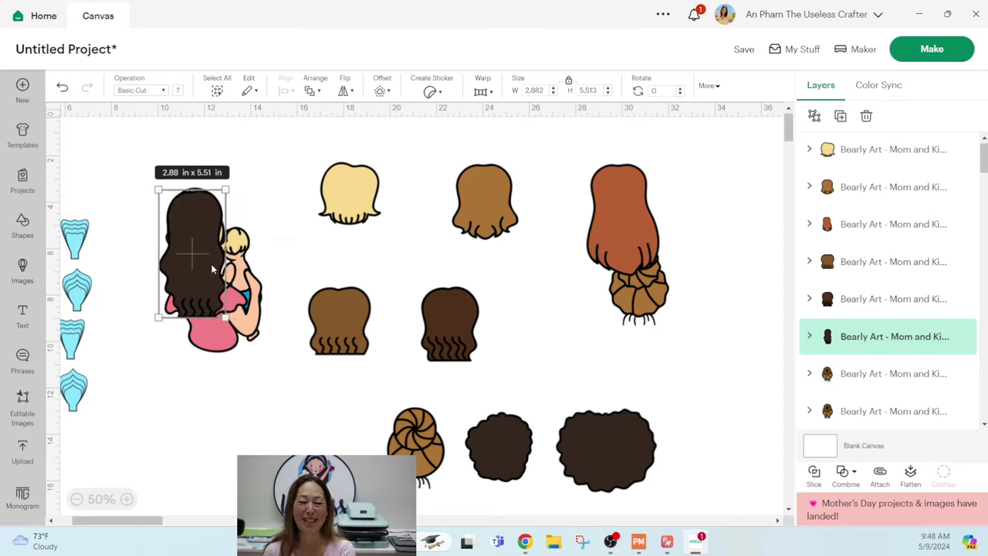
{"action": "left_click_drag", "start_coordinate": [212, 268], "coordinate": [576, 319]}
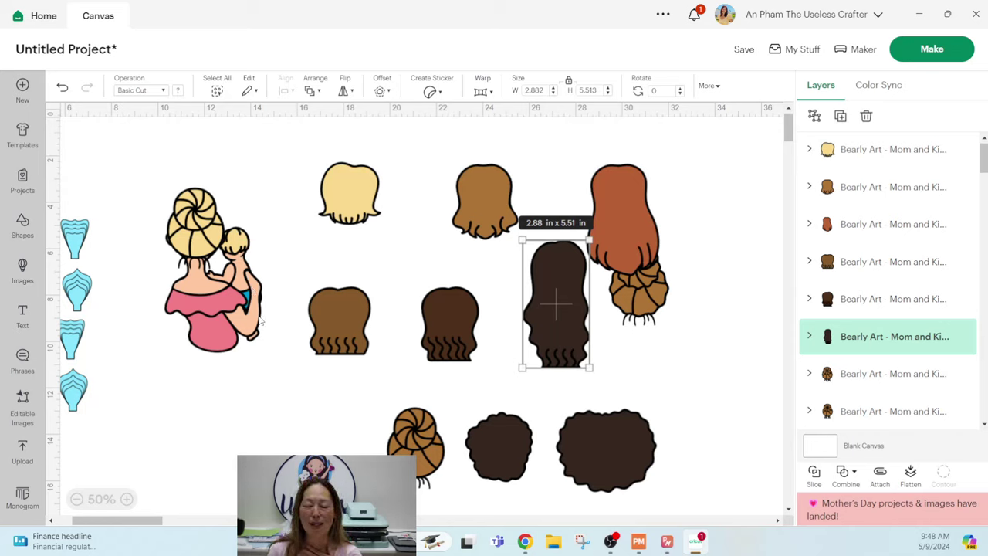
{"action": "left_click", "coordinate": [208, 237]}
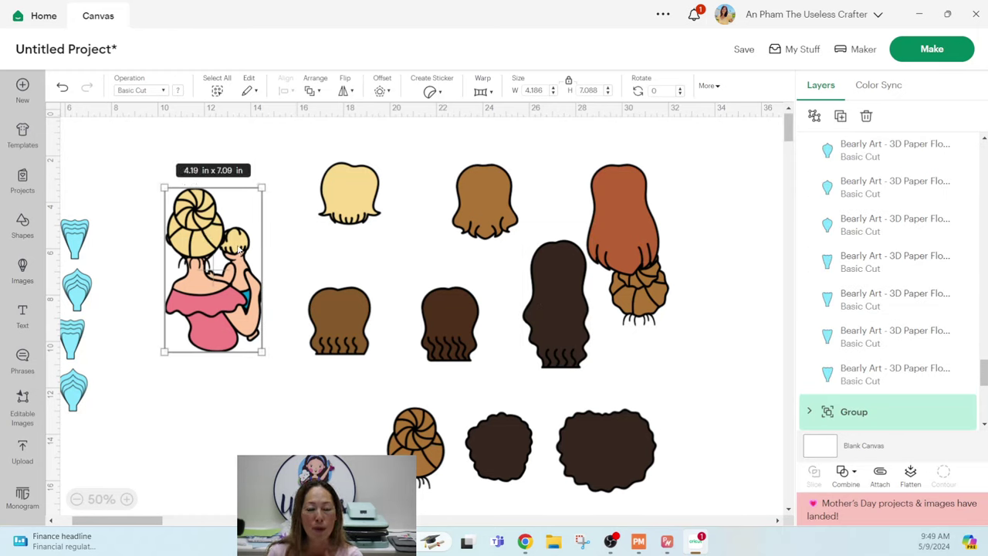
- Ungroup the mom-and-baby figure and pull the pink dress and mom body apart
{"action": "left_click", "coordinate": [814, 116]}
{"action": "left_click", "coordinate": [327, 407]}
{"action": "left_click_drag", "start_coordinate": [224, 324], "coordinate": [189, 339]}
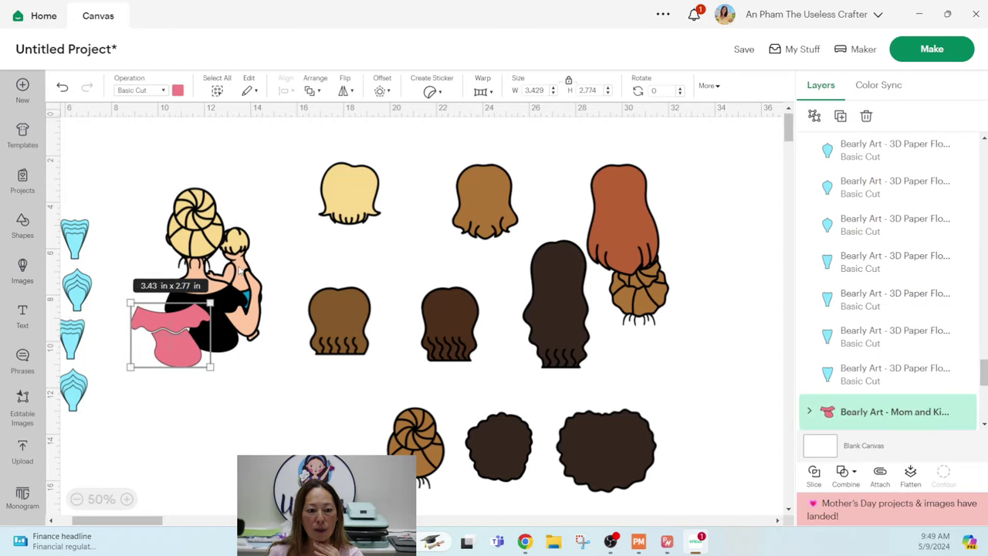
{"action": "left_click_drag", "start_coordinate": [244, 247], "coordinate": [271, 258]}
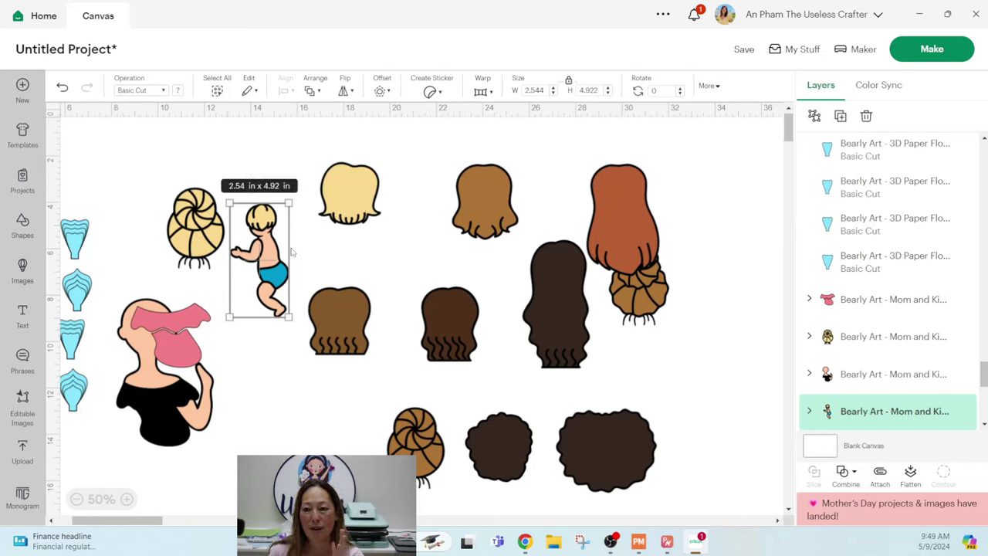
- Duplicate the baby and flip the copy horizontally
{"action": "left_click", "coordinate": [840, 116]}
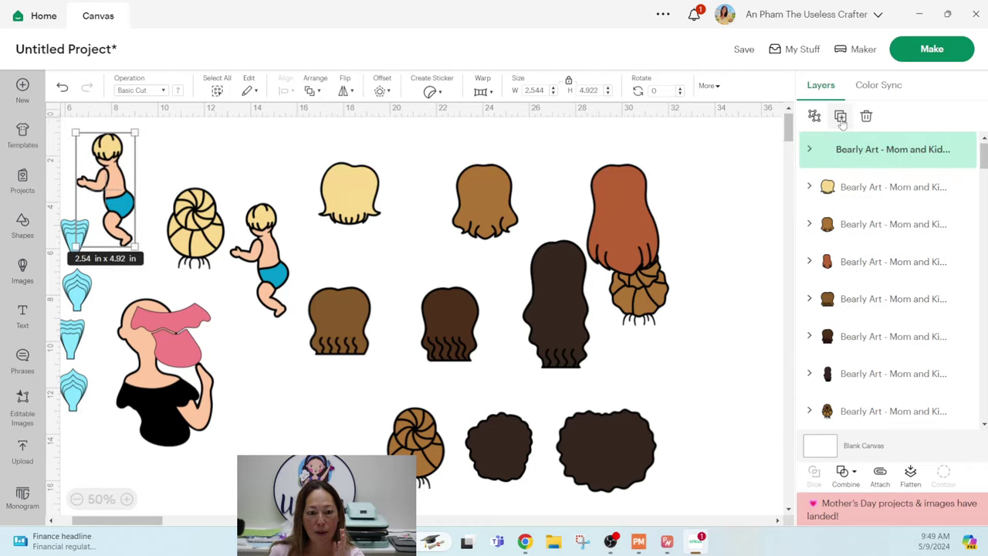
{"action": "left_click", "coordinate": [348, 91]}
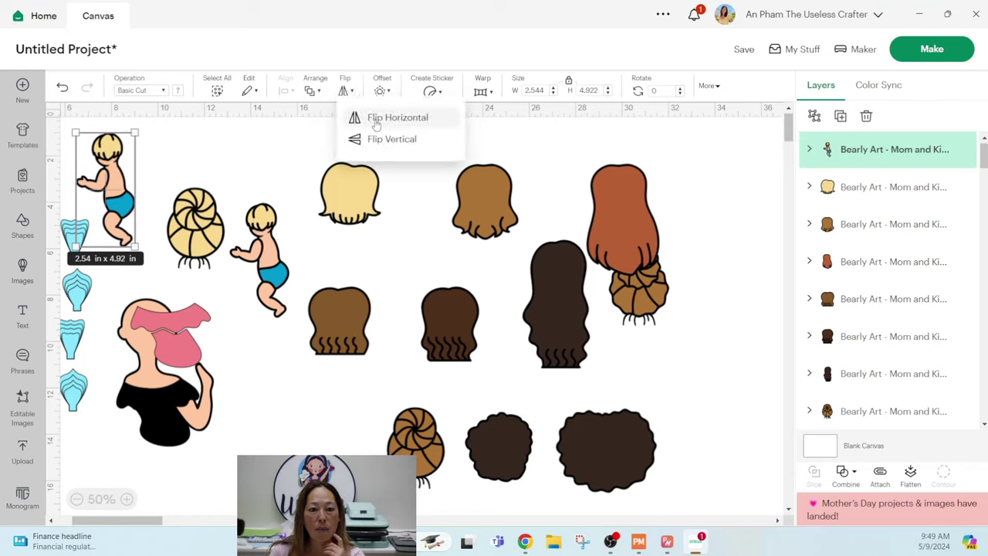
{"action": "left_click", "coordinate": [376, 120]}
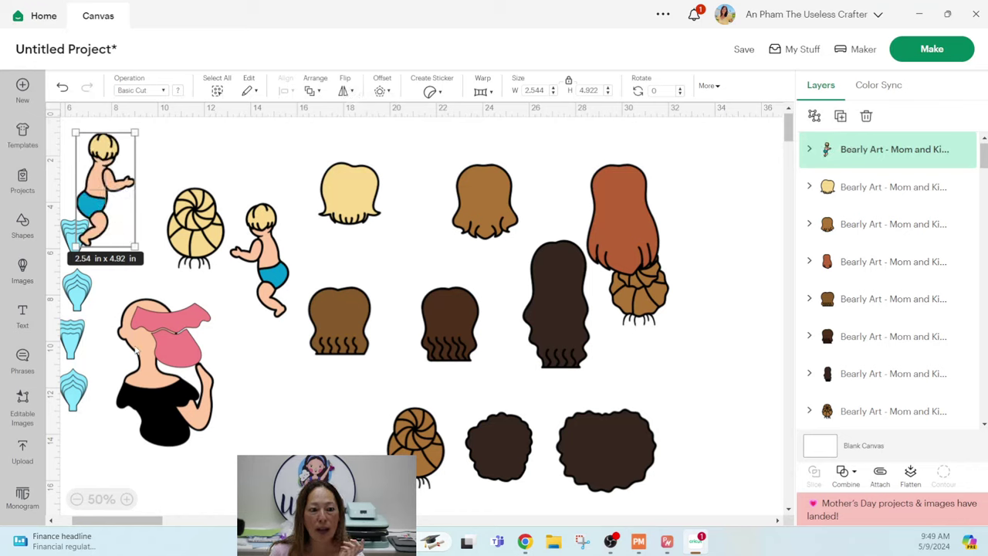
- Reassemble the mom body, pink dress and baby, and place the mirrored baby below the figure
{"action": "left_click_drag", "start_coordinate": [138, 352], "coordinate": [207, 306]}
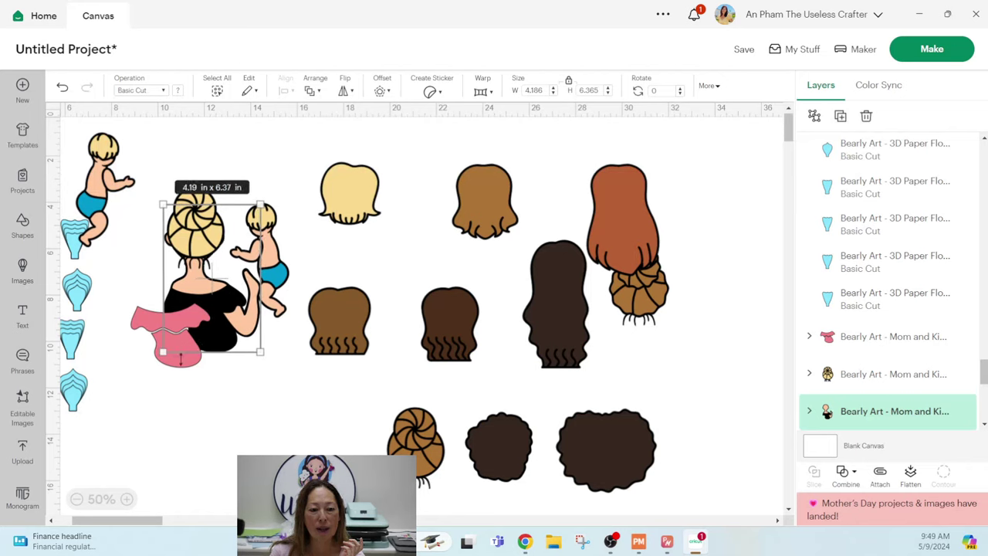
{"action": "left_click_drag", "start_coordinate": [184, 371], "coordinate": [216, 352]}
{"action": "left_click_drag", "start_coordinate": [271, 262], "coordinate": [248, 290]}
{"action": "left_click_drag", "start_coordinate": [101, 197], "coordinate": [215, 410]}
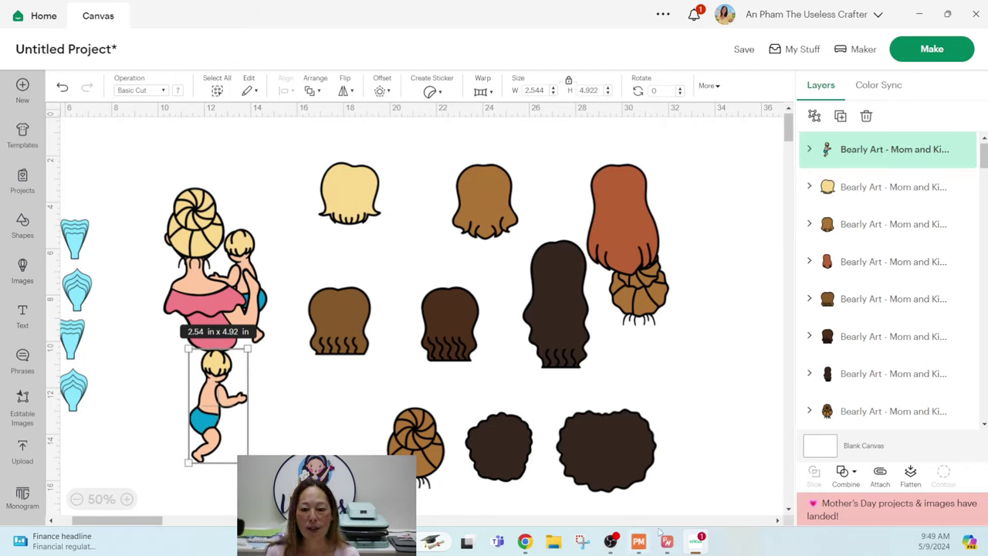
- Open Bearly Art's free Mom and Kids page and view its preview and assembly-instruction images
{"action": "left_click", "coordinate": [524, 541]}
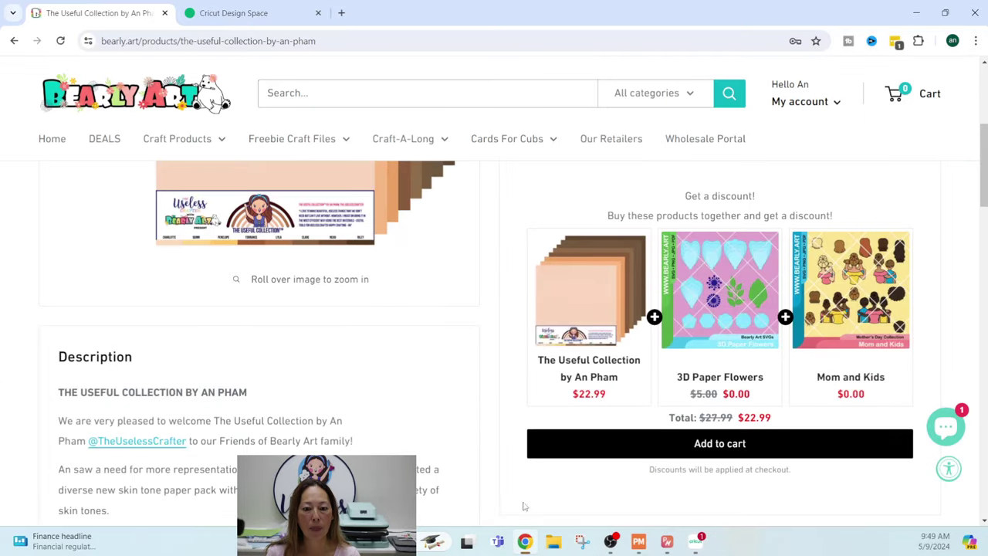
{"action": "left_click", "coordinate": [838, 306]}
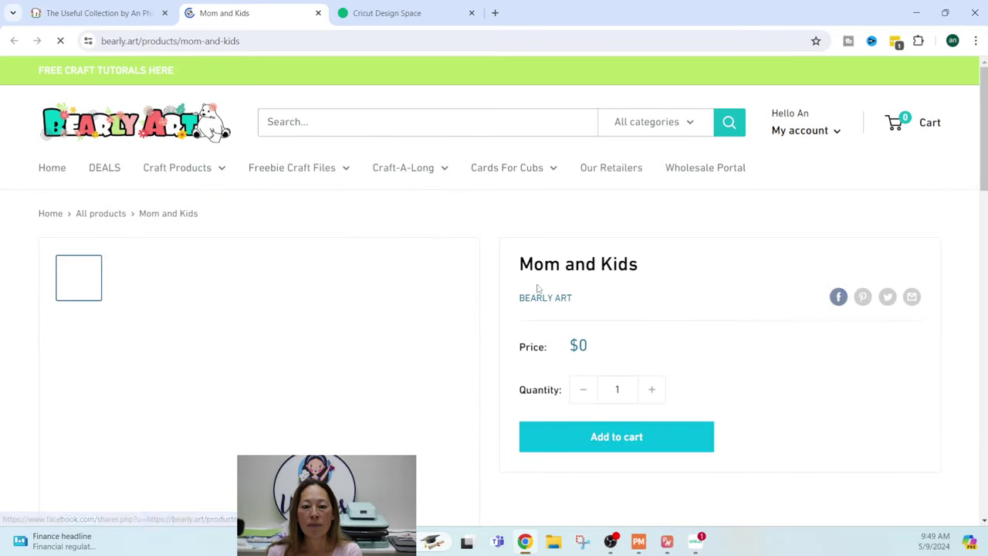
{"action": "scroll", "coordinate": [432, 309], "scroll_direction": "down", "scroll_amount": 1}
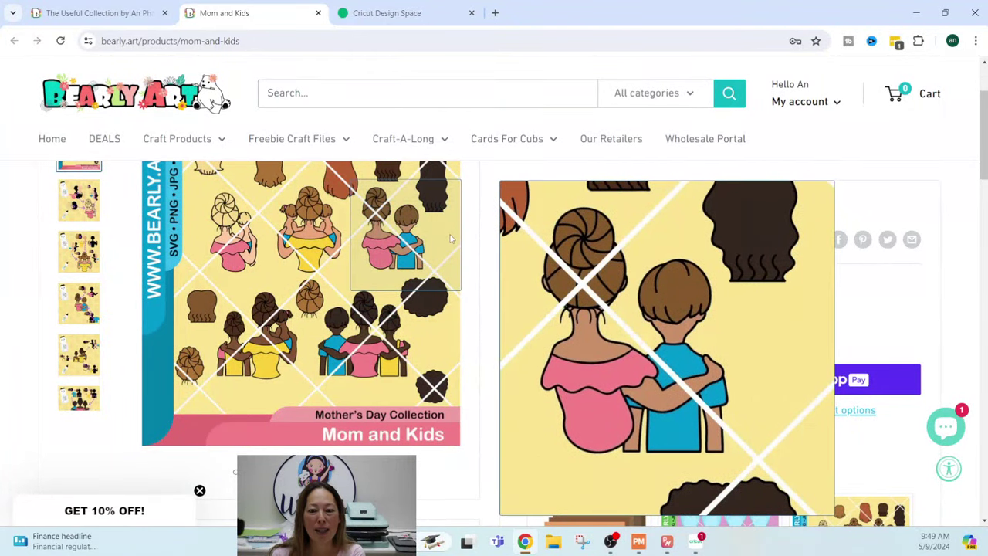
{"action": "left_click", "coordinate": [88, 306]}
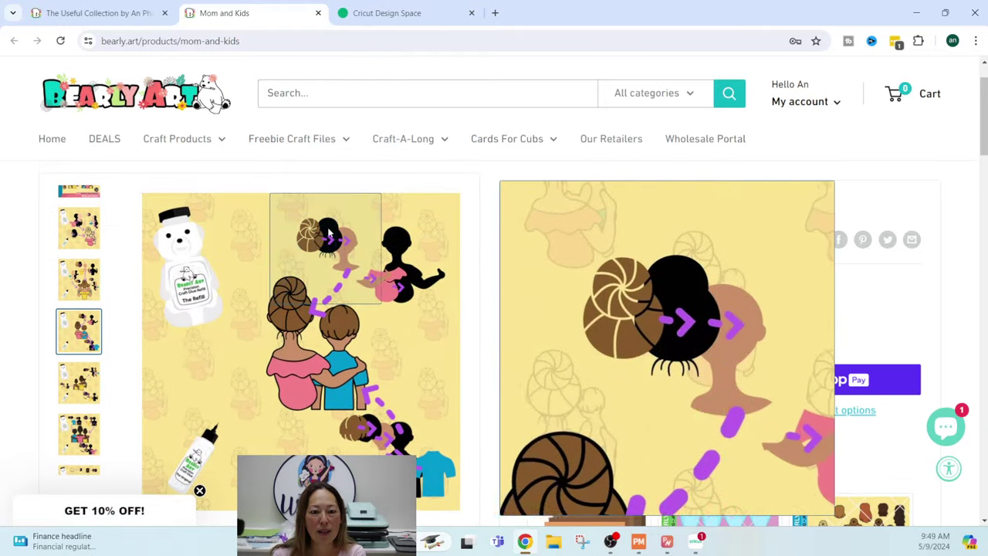
{"action": "left_click", "coordinate": [83, 390]}
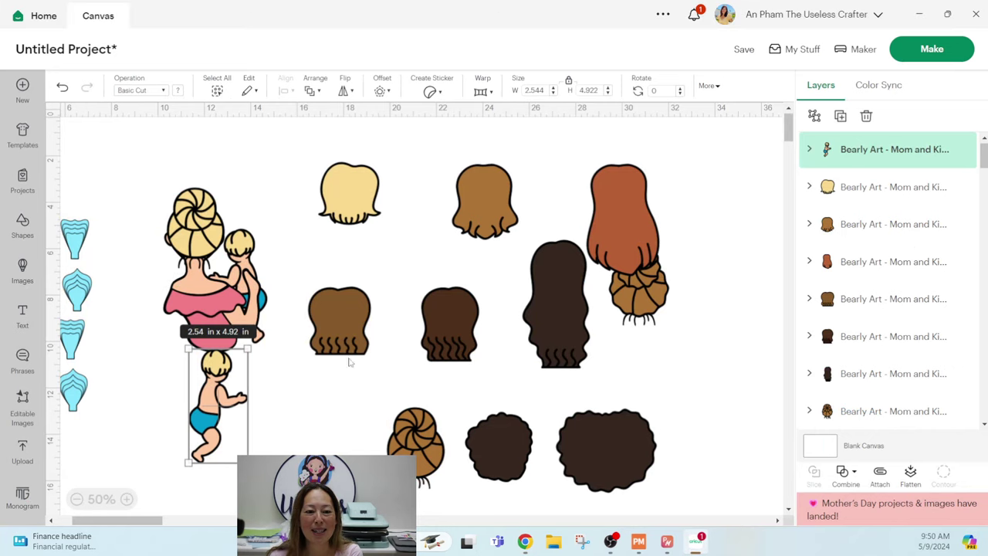
- Delete the mirrored baby copy and all the unused leftover hair pieces
{"action": "left_click", "coordinate": [317, 429]}
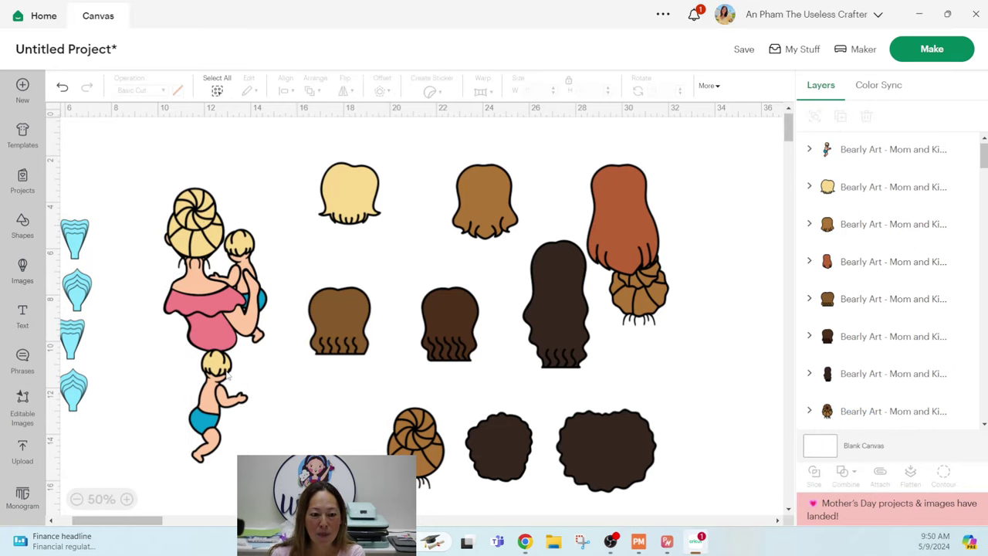
{"action": "left_click_drag", "start_coordinate": [215, 417], "coordinate": [243, 419]}
{"action": "key", "text": "Delete"}
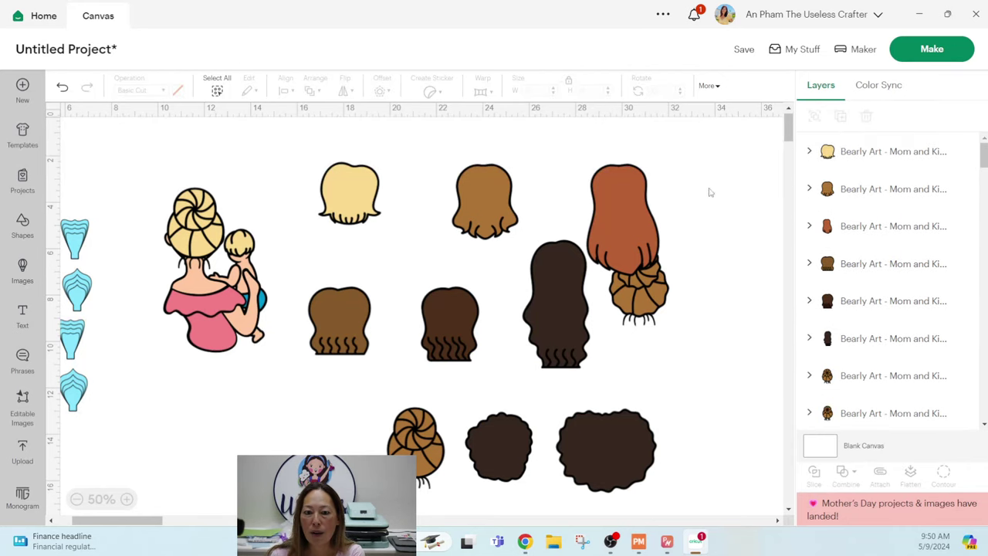
{"action": "left_click_drag", "start_coordinate": [348, 143], "coordinate": [702, 456]}
{"action": "key", "text": "Delete"}
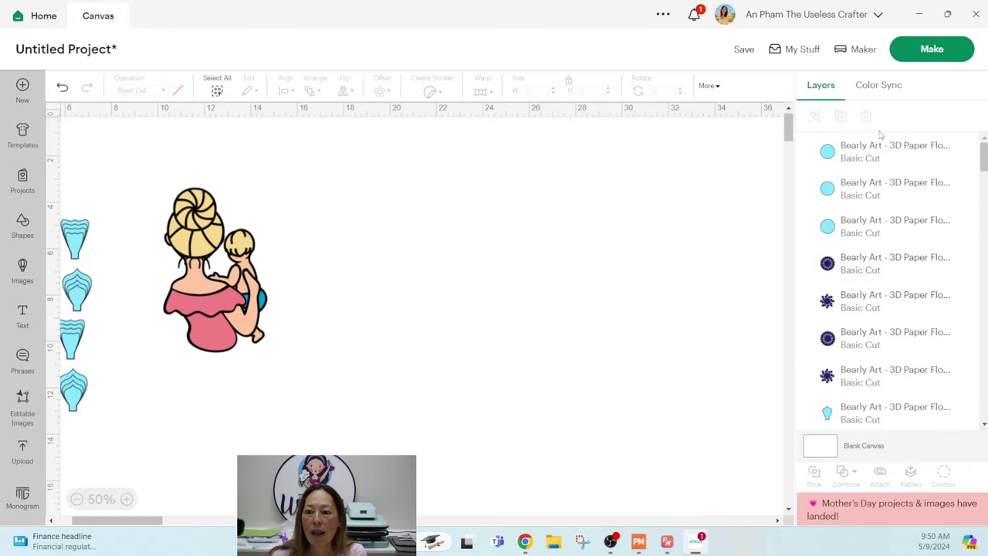
- Expand the hair group in Layers and recolour the mother's hair layer brown
{"action": "scroll", "coordinate": [869, 255], "scroll_direction": "down", "scroll_amount": 5}
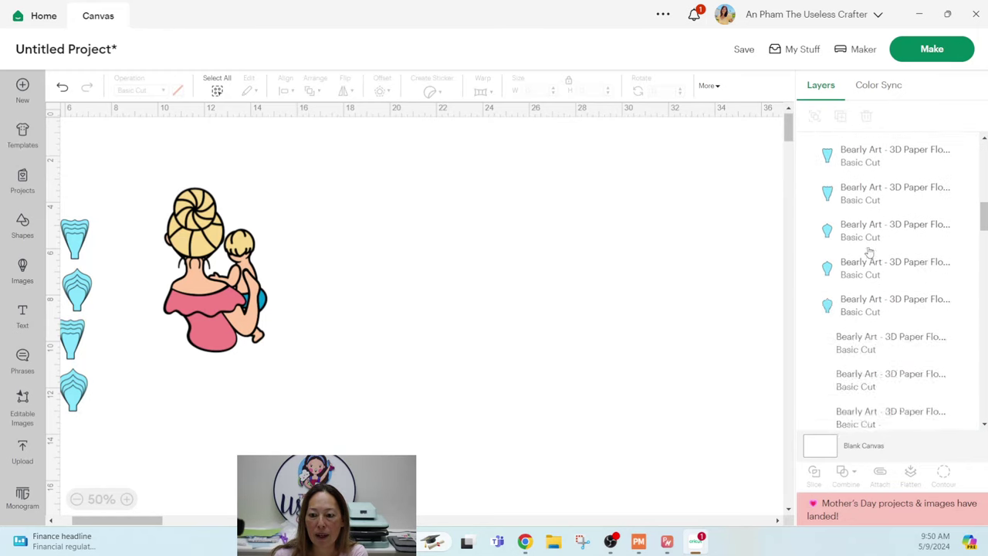
{"action": "scroll", "coordinate": [869, 251], "scroll_direction": "down", "scroll_amount": 8}
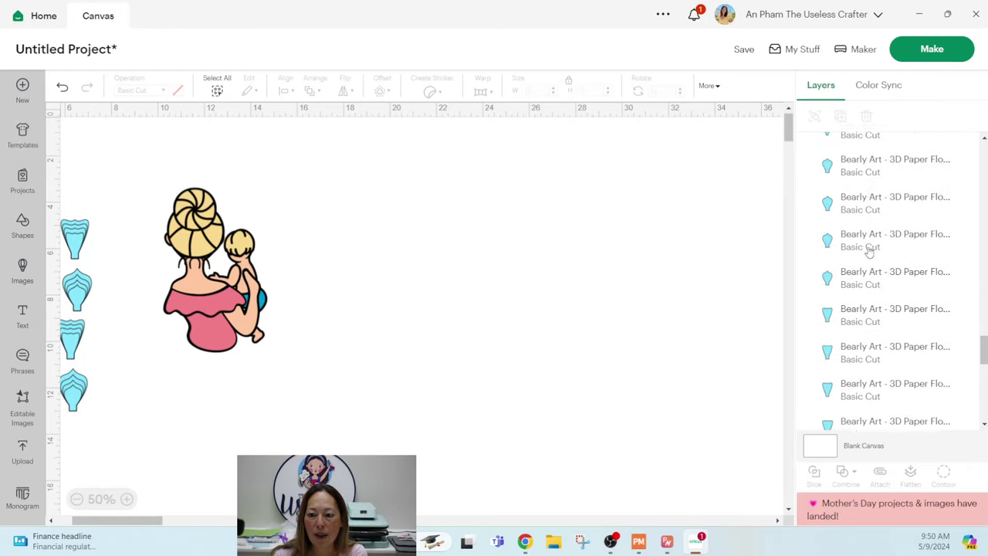
{"action": "scroll", "coordinate": [871, 253], "scroll_direction": "up", "scroll_amount": 5}
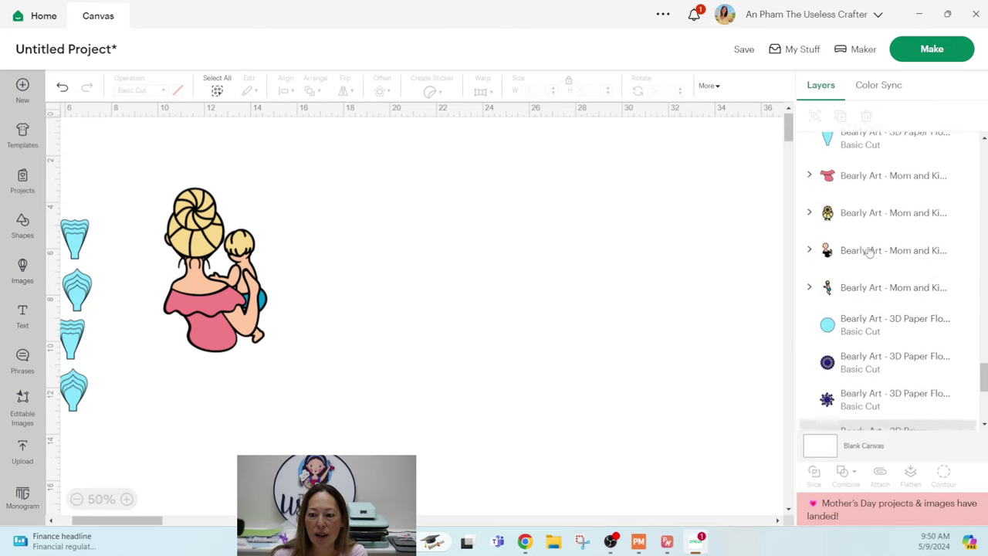
{"action": "left_click", "coordinate": [809, 224]}
{"action": "left_click", "coordinate": [865, 262]}
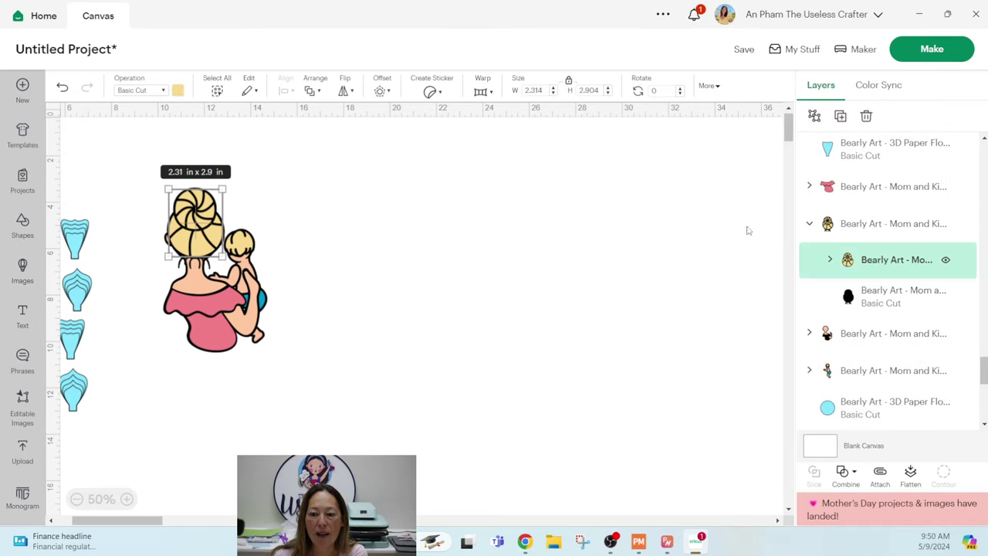
{"action": "left_click", "coordinate": [178, 90]}
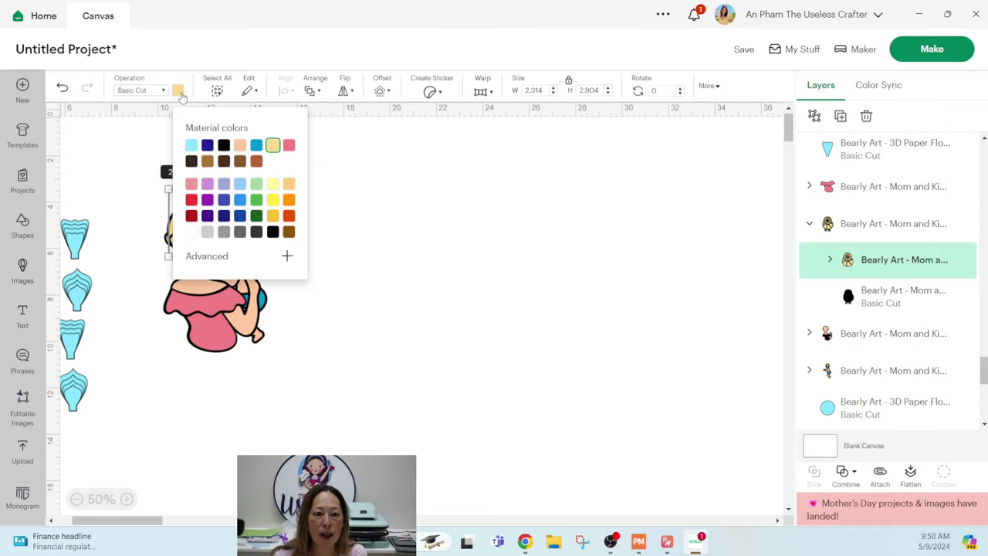
{"action": "left_click", "coordinate": [241, 161]}
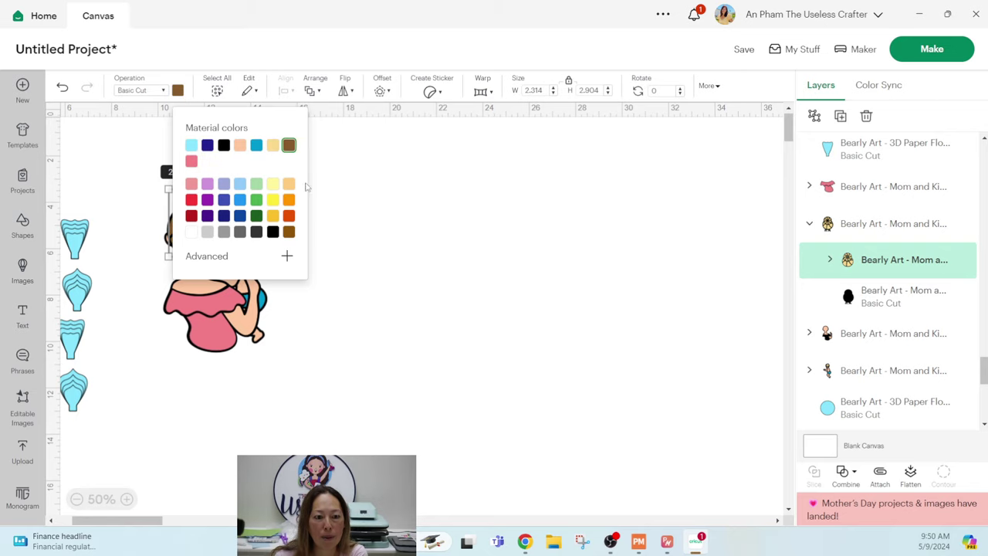
{"action": "left_click", "coordinate": [389, 227]}
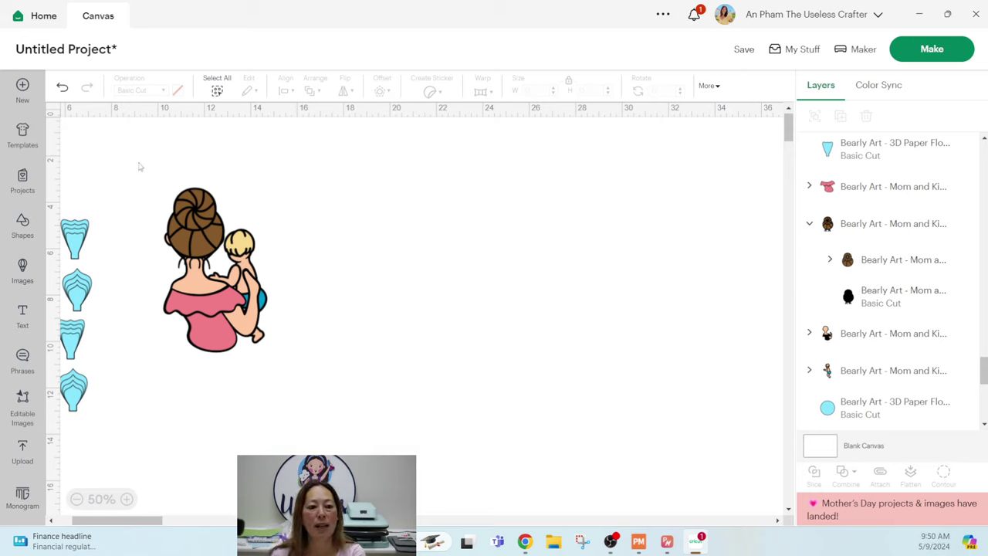
- Create a 0.05 in offset around the whole mom-and-baby image
{"action": "left_click_drag", "start_coordinate": [139, 166], "coordinate": [324, 378]}
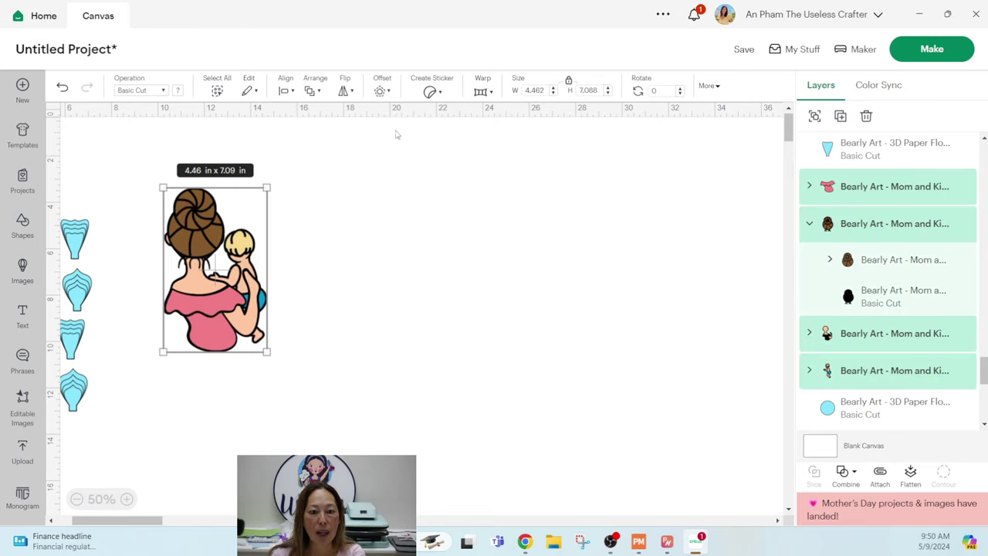
{"action": "left_click", "coordinate": [383, 91]}
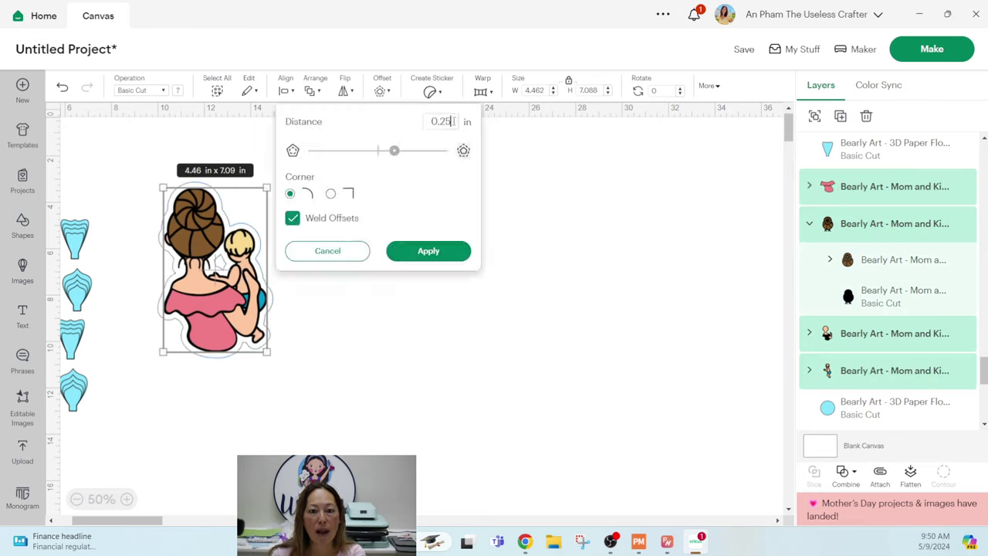
{"action": "left_click_drag", "start_coordinate": [452, 122], "coordinate": [440, 121]}
{"action": "type", "text": "05"}
{"action": "key", "text": "Return"}
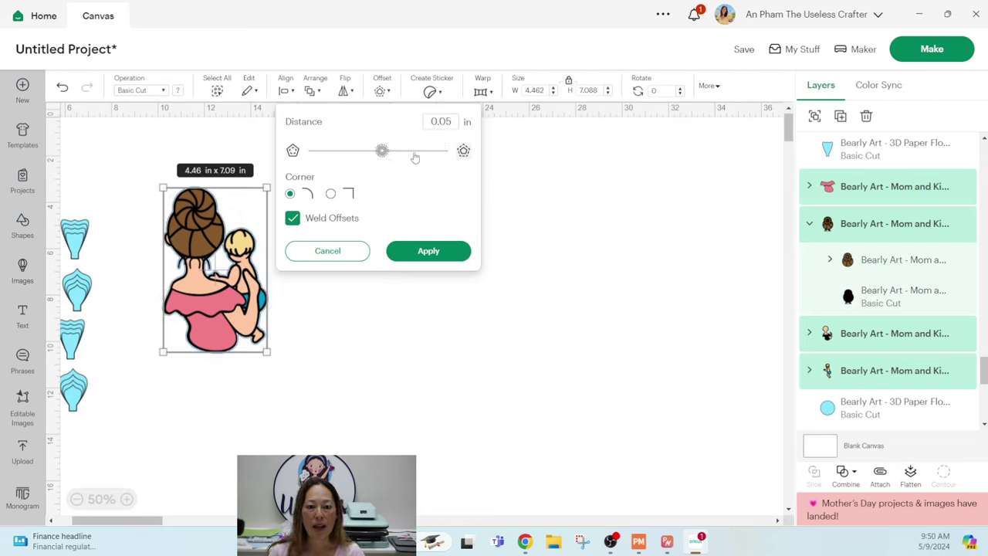
{"action": "left_click", "coordinate": [425, 251]}
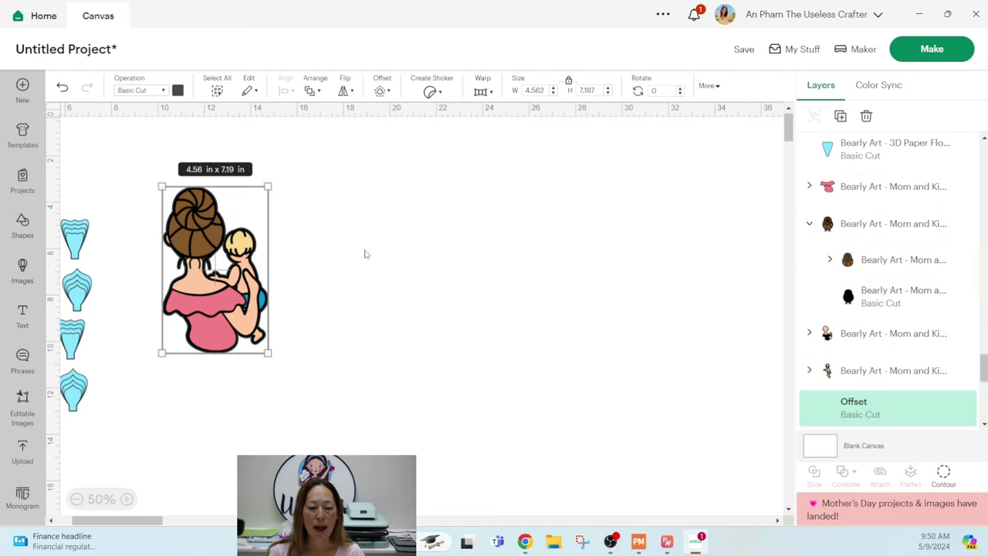
- Colour the new offset layer light grey and clear the selection
{"action": "left_click", "coordinate": [177, 91]}
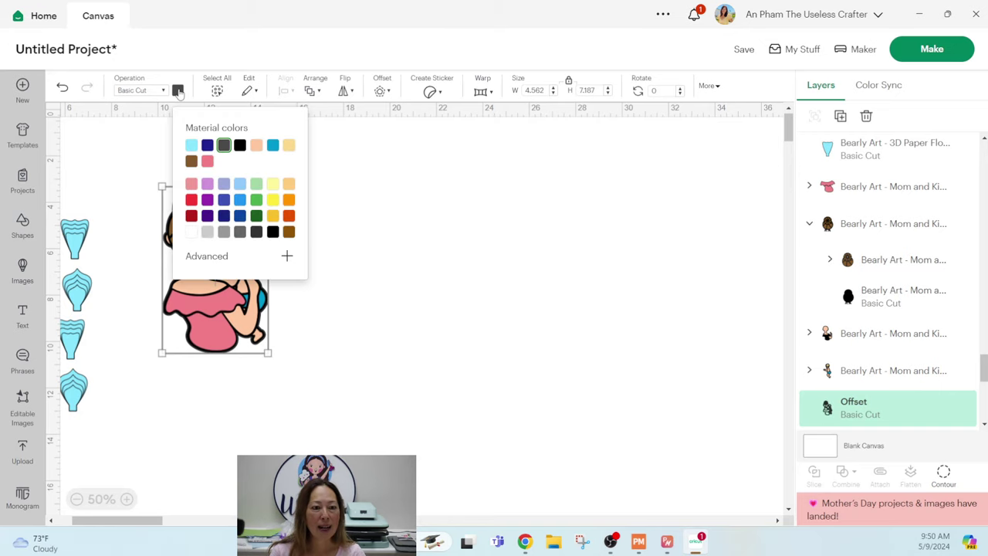
{"action": "left_click", "coordinate": [207, 232]}
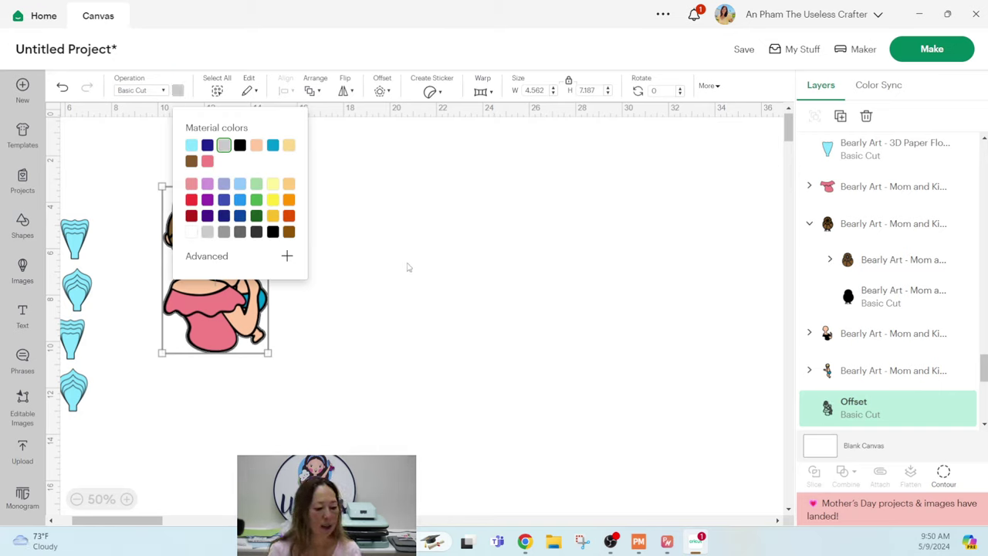
{"action": "left_click", "coordinate": [374, 301]}
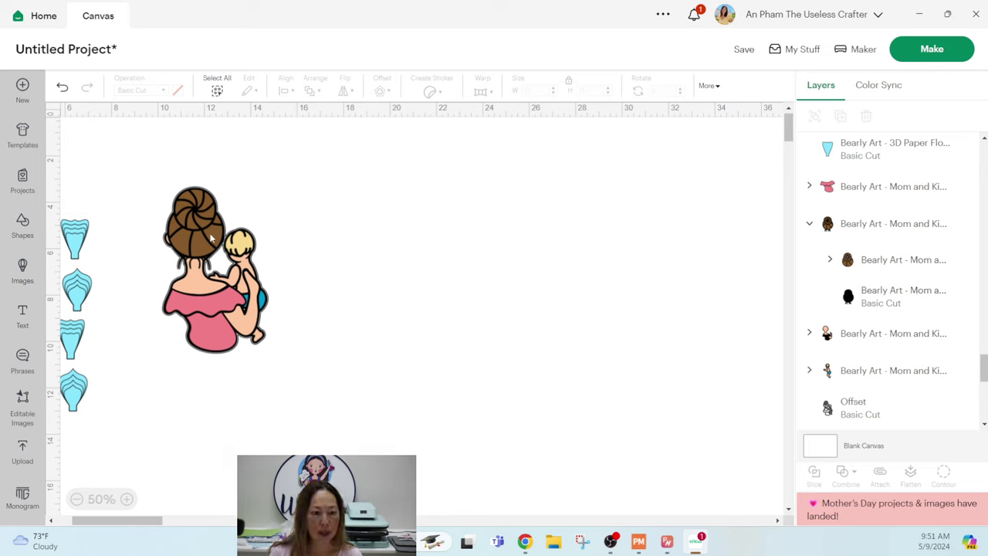
- Drag the hair bun, body, baby and grey offset apart on the canvas
{"action": "left_click_drag", "start_coordinate": [211, 237], "coordinate": [522, 228]}
{"action": "left_click_drag", "start_coordinate": [229, 235], "coordinate": [353, 317]}
{"action": "left_click_drag", "start_coordinate": [206, 221], "coordinate": [635, 190]}
- Hide all contours on the grey offset so it cuts as a solid silhouette
{"action": "left_click", "coordinate": [943, 474]}
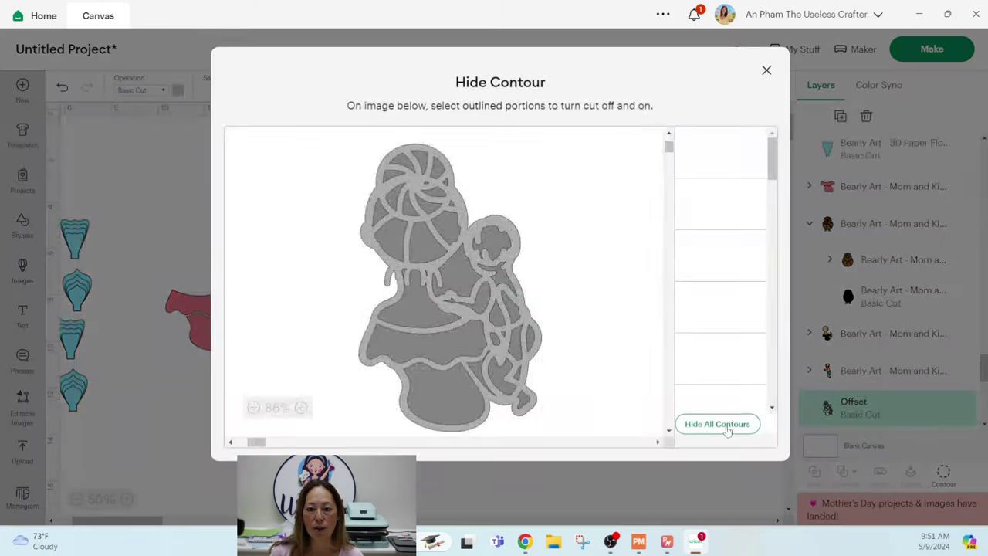
{"action": "left_click", "coordinate": [717, 424]}
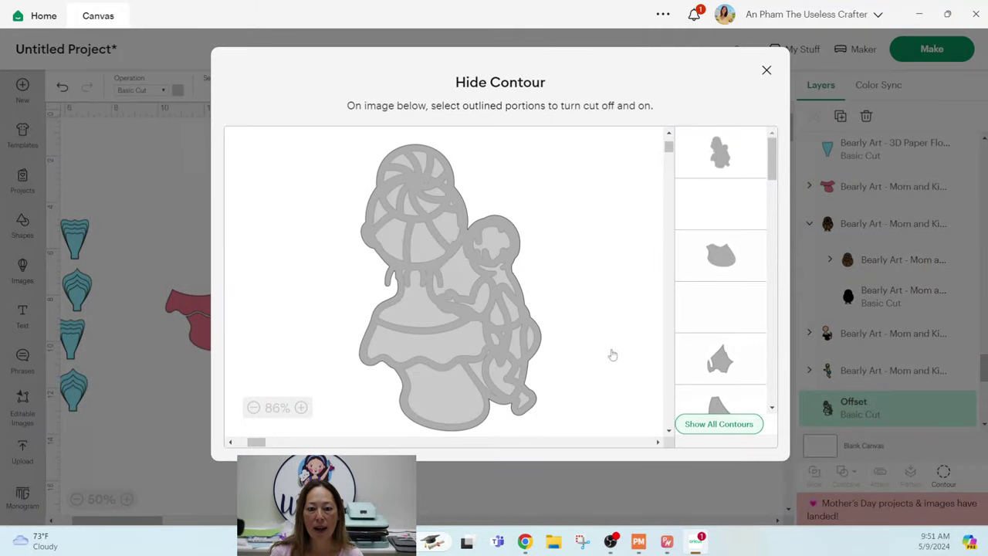
{"action": "left_click", "coordinate": [767, 70]}
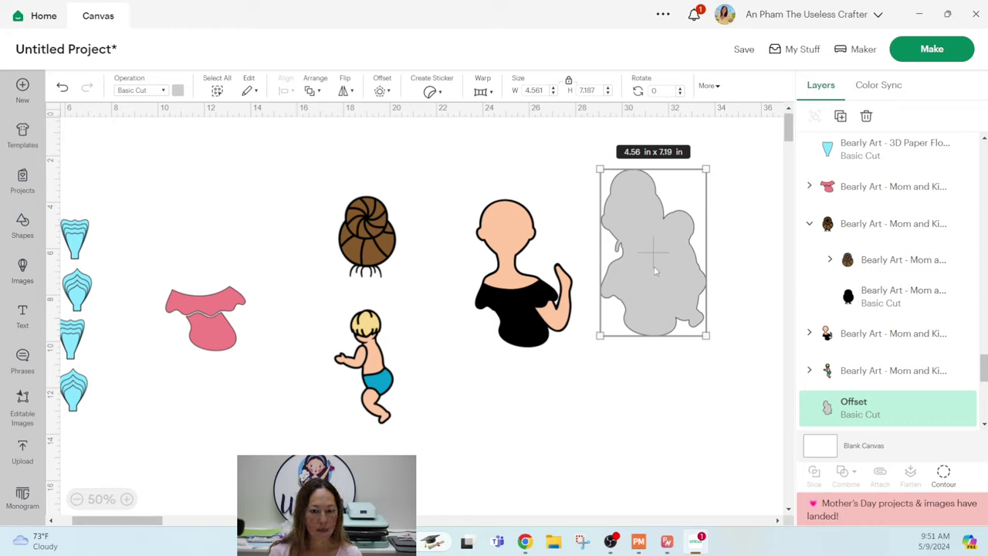
- Duplicate the mother's body and move the copy below the grey offset
{"action": "left_click_drag", "start_coordinate": [513, 251], "coordinate": [488, 270]}
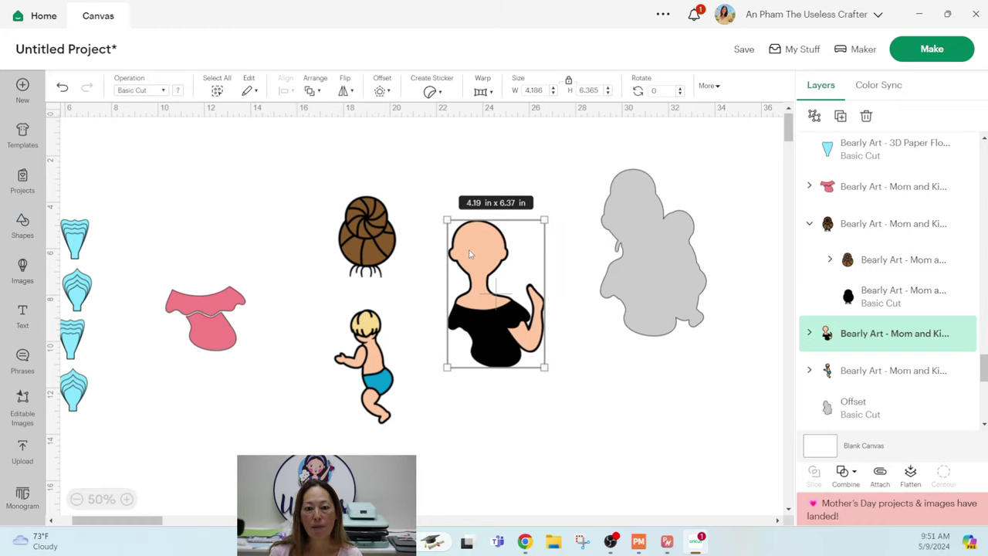
{"action": "left_click", "coordinate": [839, 115]}
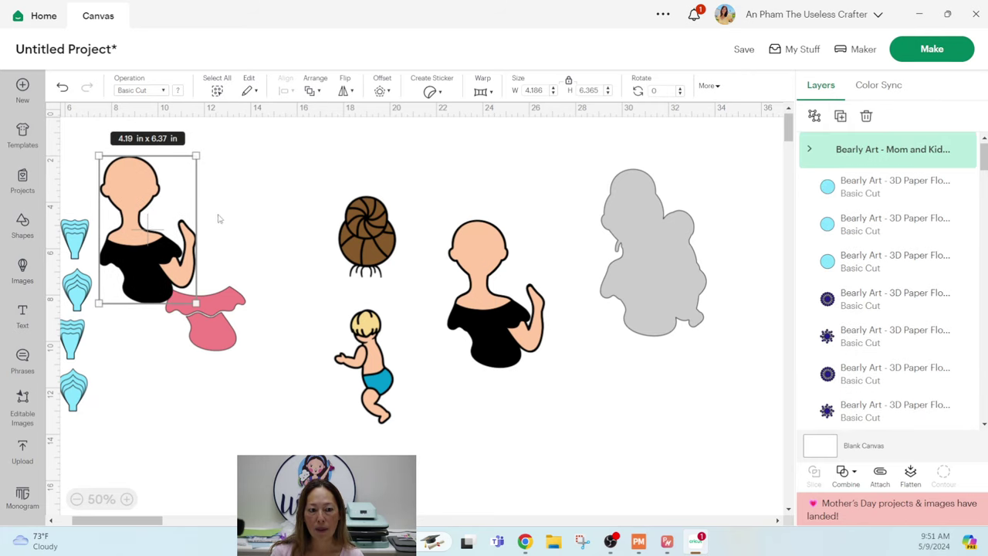
{"action": "left_click_drag", "start_coordinate": [155, 231], "coordinate": [634, 399]}
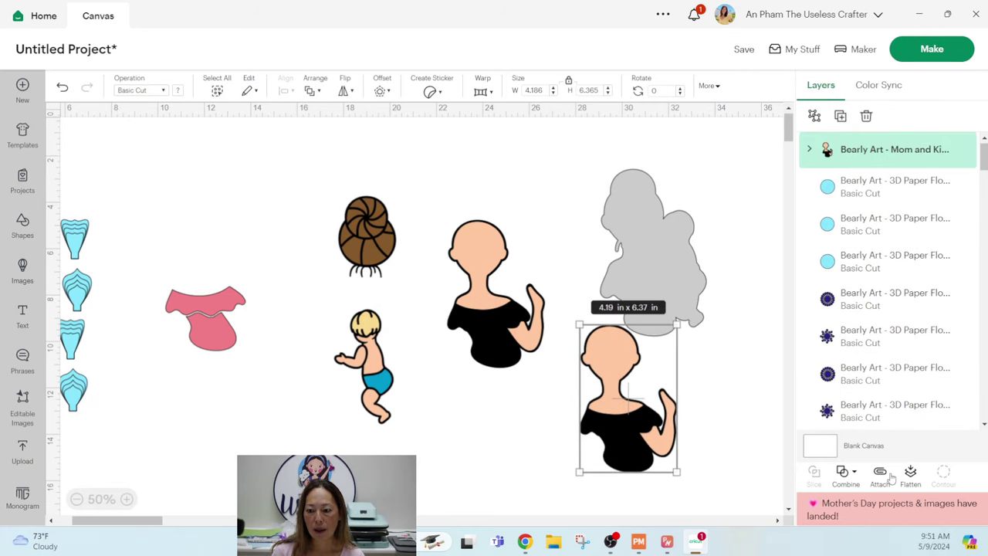
- Delete the copy's coloured layer, leaving a black 4.19 x 6.37 in silhouette over the offset
{"action": "left_click", "coordinate": [808, 149]}
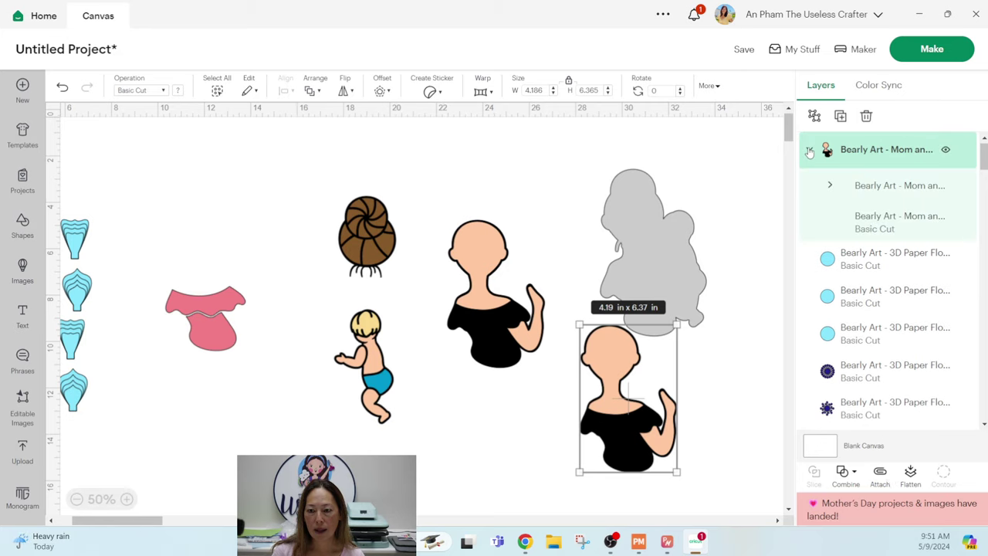
{"action": "left_click", "coordinate": [861, 188]}
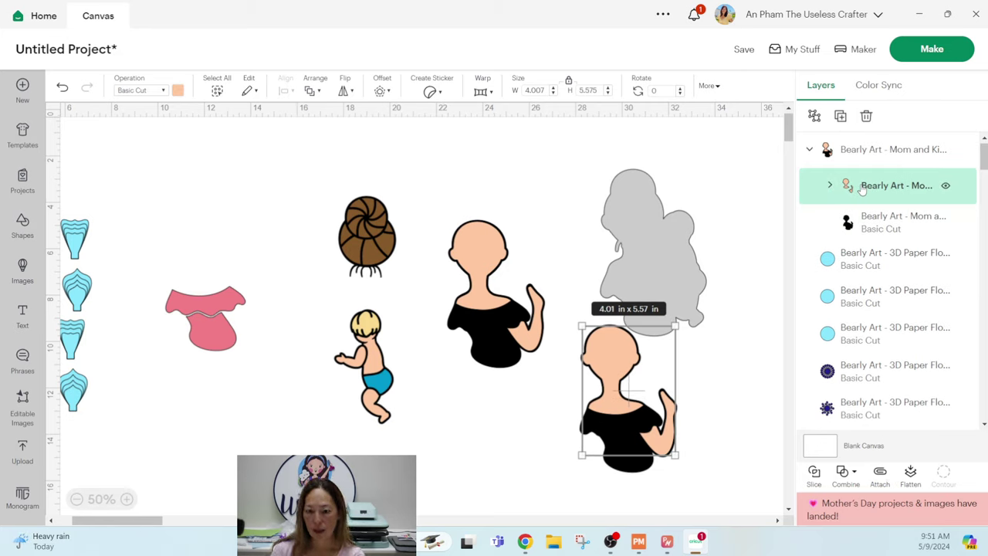
{"action": "key", "text": "Delete"}
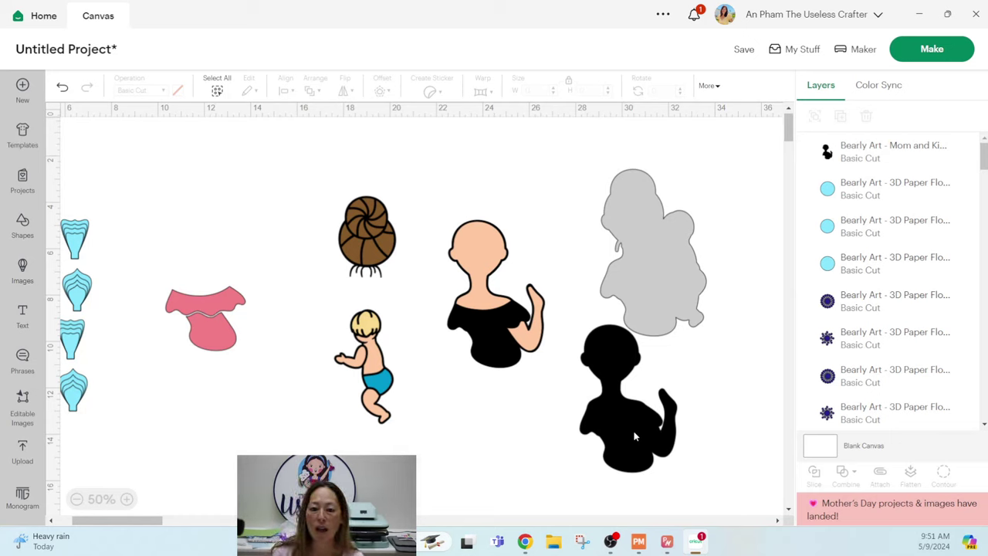
{"action": "left_click_drag", "start_coordinate": [635, 437], "coordinate": [609, 375]}
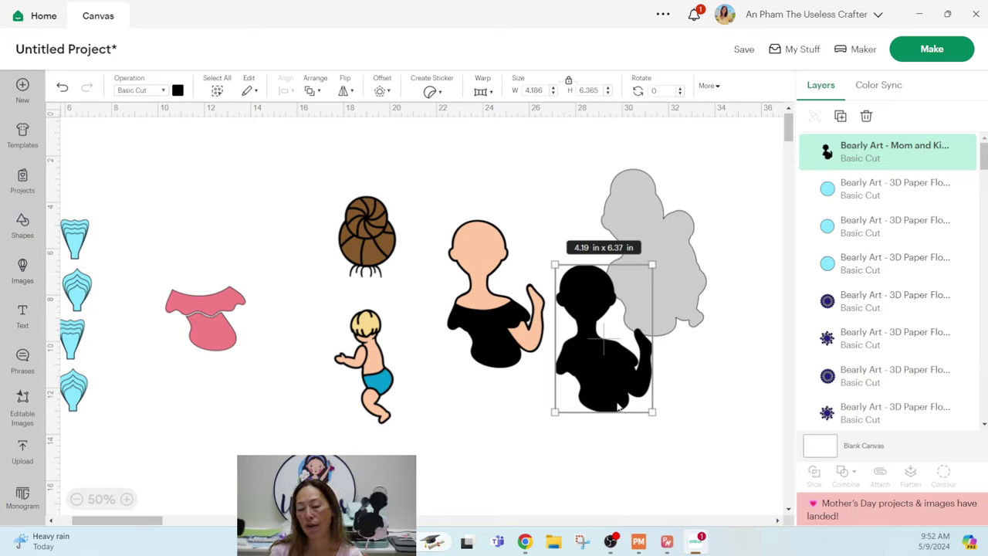
- Reposition the baby and pink shirt, and move the black silhouette over the peach body
{"action": "left_click_drag", "start_coordinate": [616, 383], "coordinate": [647, 431]}
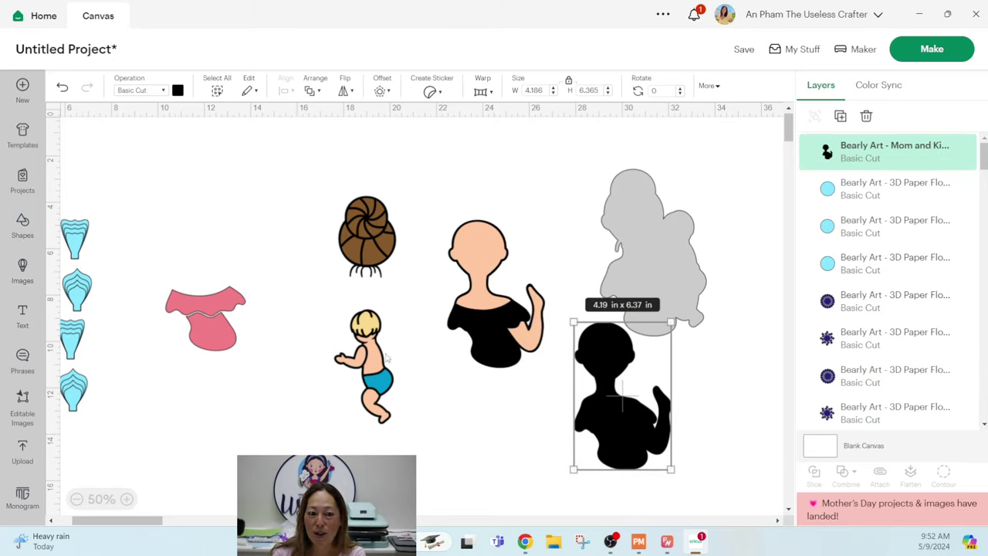
{"action": "left_click_drag", "start_coordinate": [118, 520], "coordinate": [101, 520]}
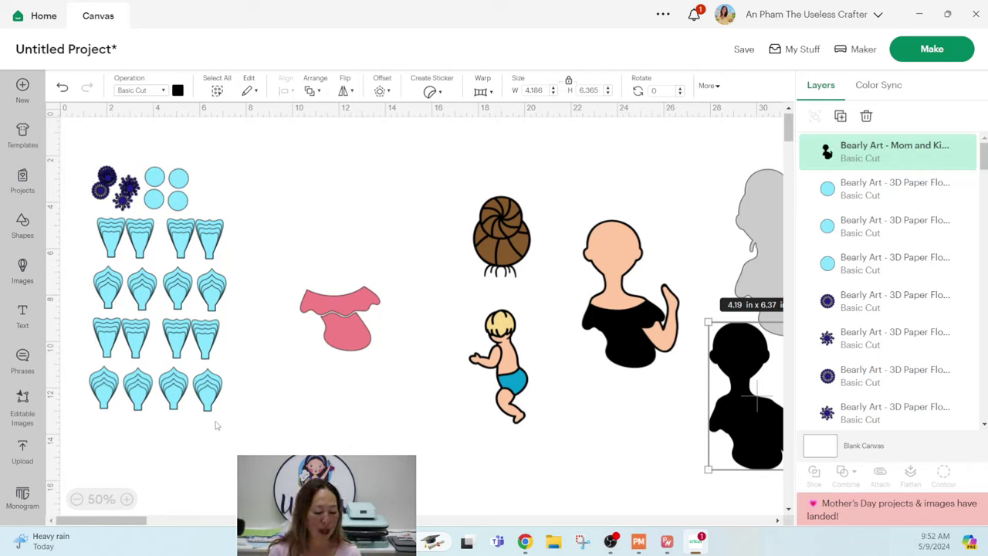
{"action": "left_click_drag", "start_coordinate": [516, 381], "coordinate": [465, 325]}
{"action": "left_click", "coordinate": [358, 315]}
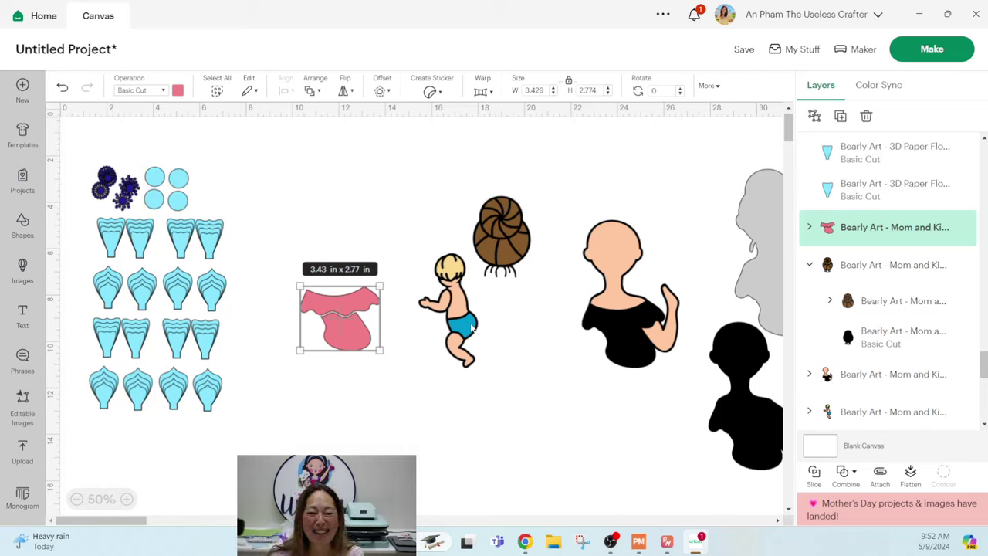
{"action": "left_click_drag", "start_coordinate": [361, 340], "coordinate": [378, 352]}
{"action": "left_click", "coordinate": [455, 275]}
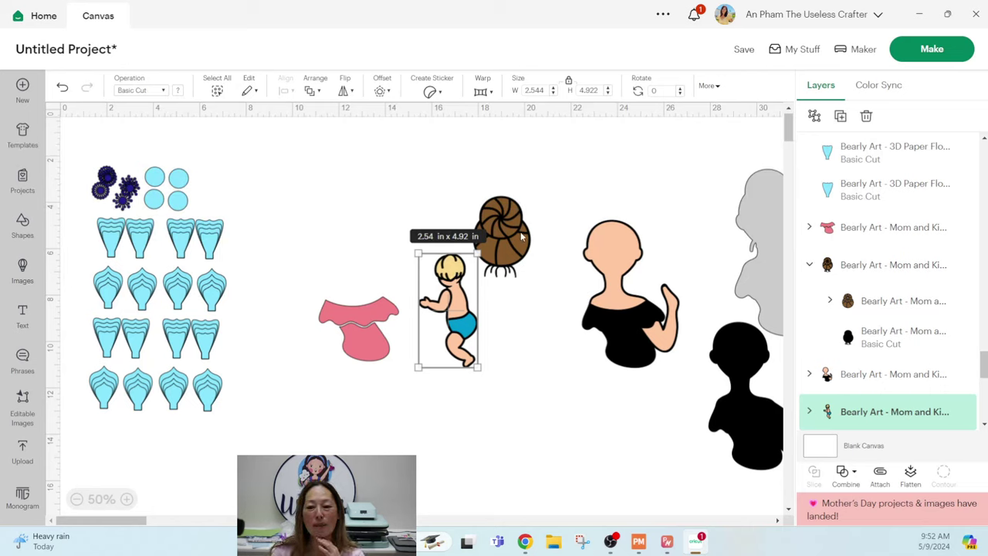
{"action": "left_click_drag", "start_coordinate": [728, 389], "coordinate": [538, 318]}
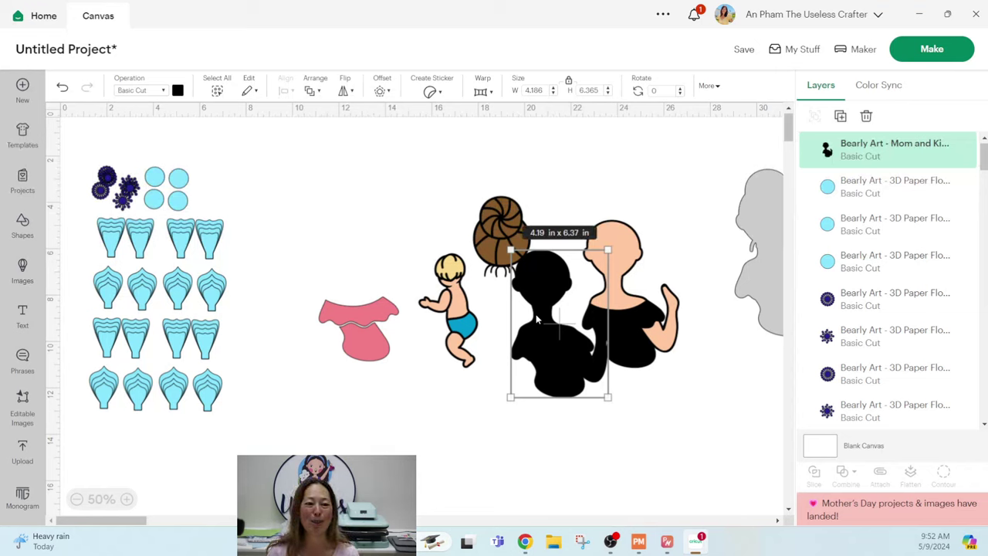